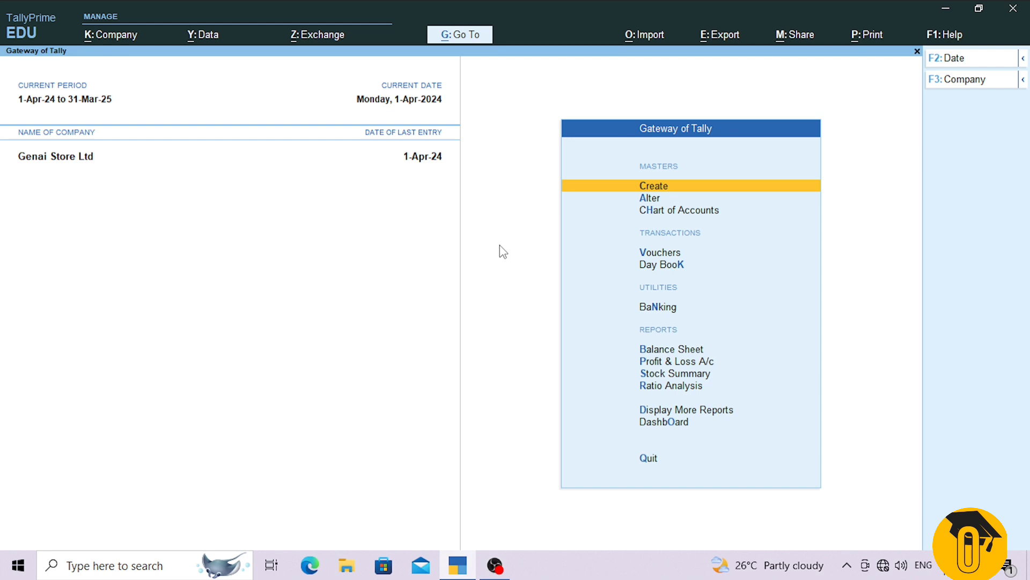
Step: Start creating a new voucher type master named Proforma Invoice
key(Return)
key(Down)
key(Down)
key(Down)
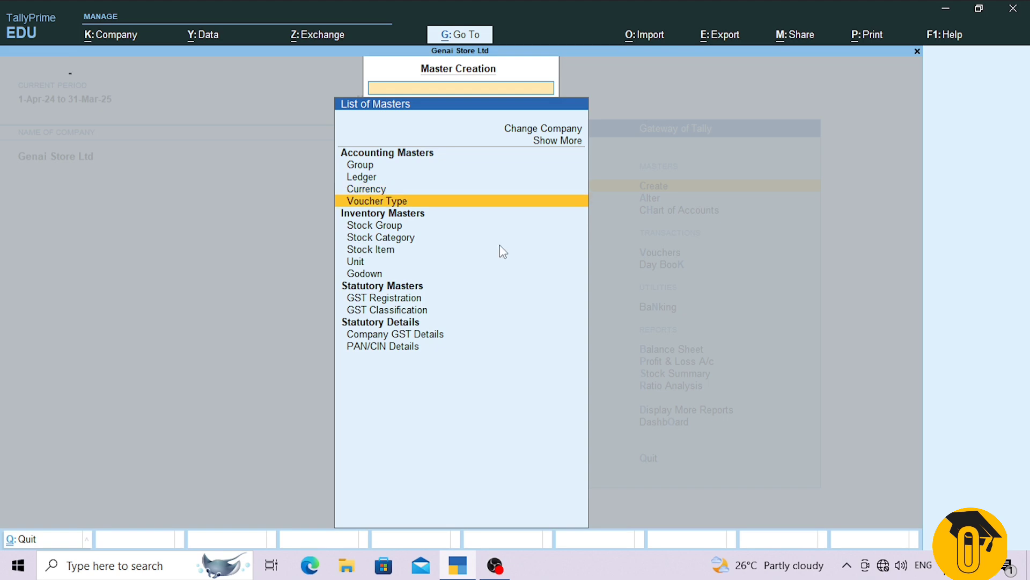
key(Return)
text(P)
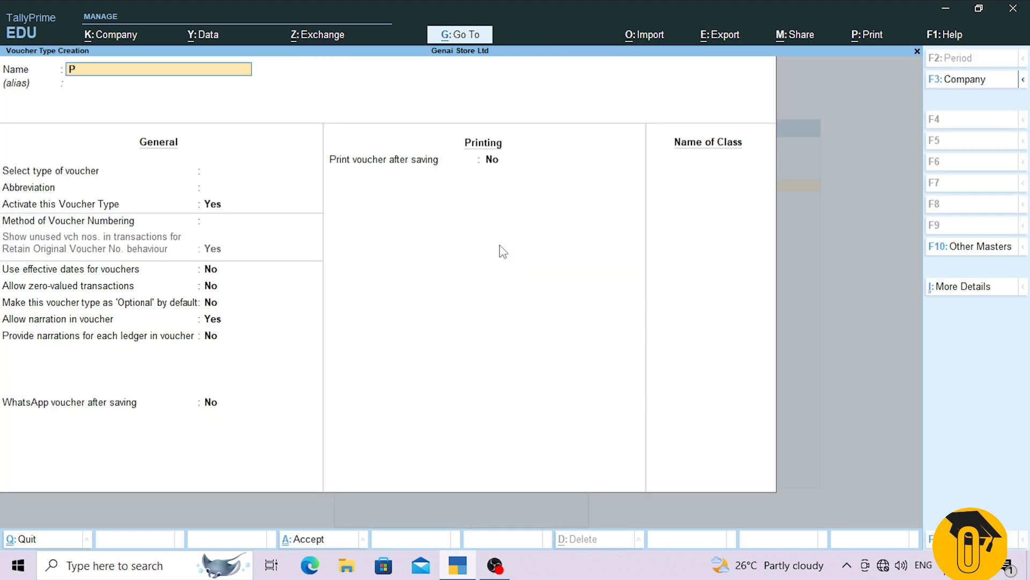
text(roforma Invoice)
key(Return)
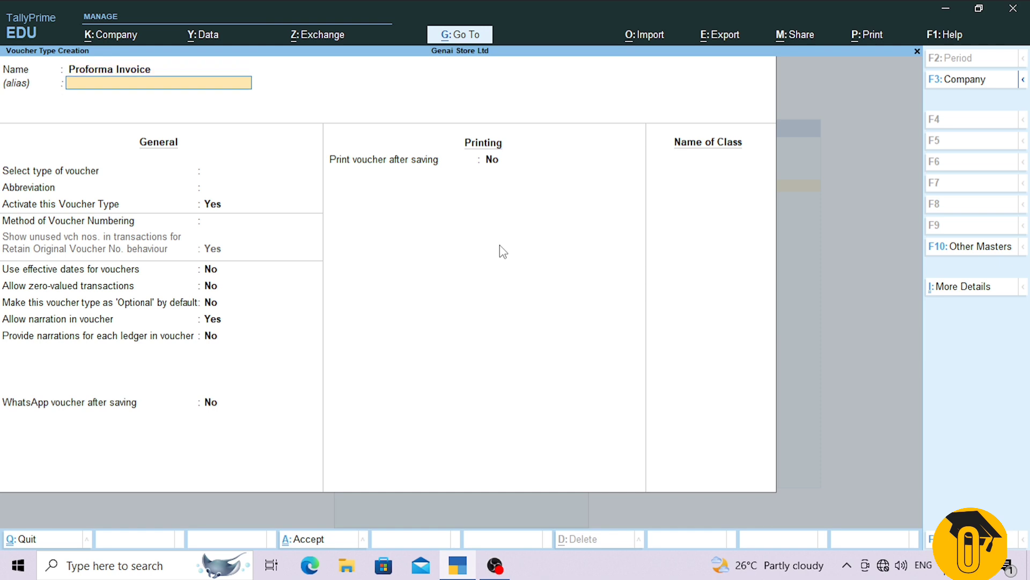
Step: Base the Proforma Invoice voucher type on Sales, keeping the default abbreviation and no alias
key(Return)
text(Sa)
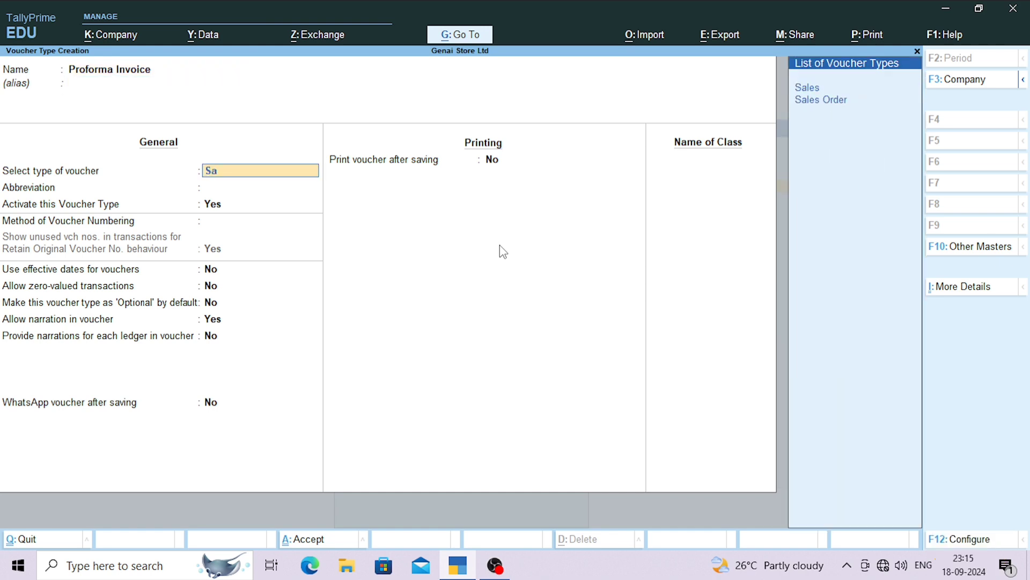
key(Return)
key(Return)
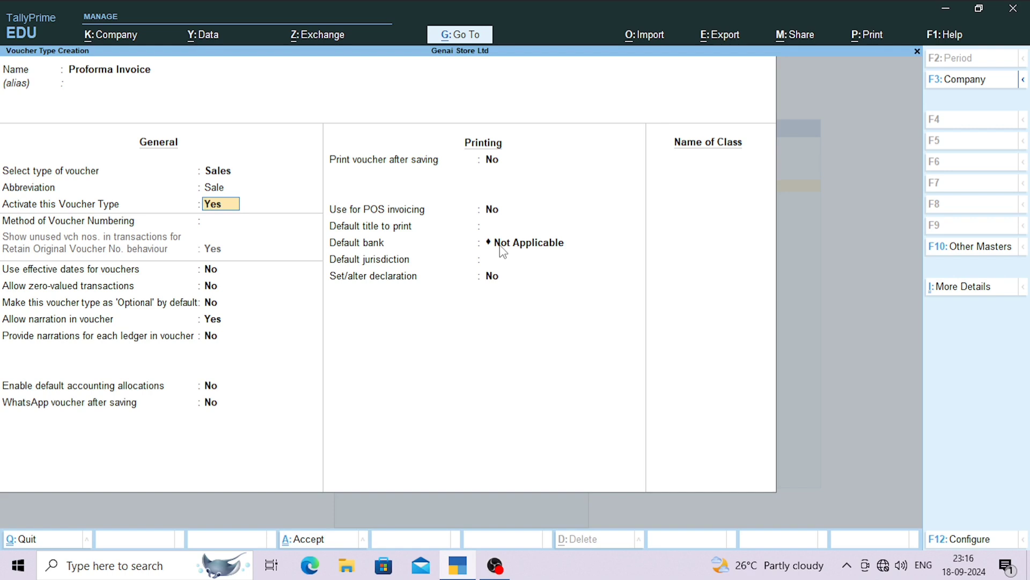
Step: Keep the voucher type active and set its voucher numbering method to Automatic (Manual Override), leaving the numbering options at No
key(Return)
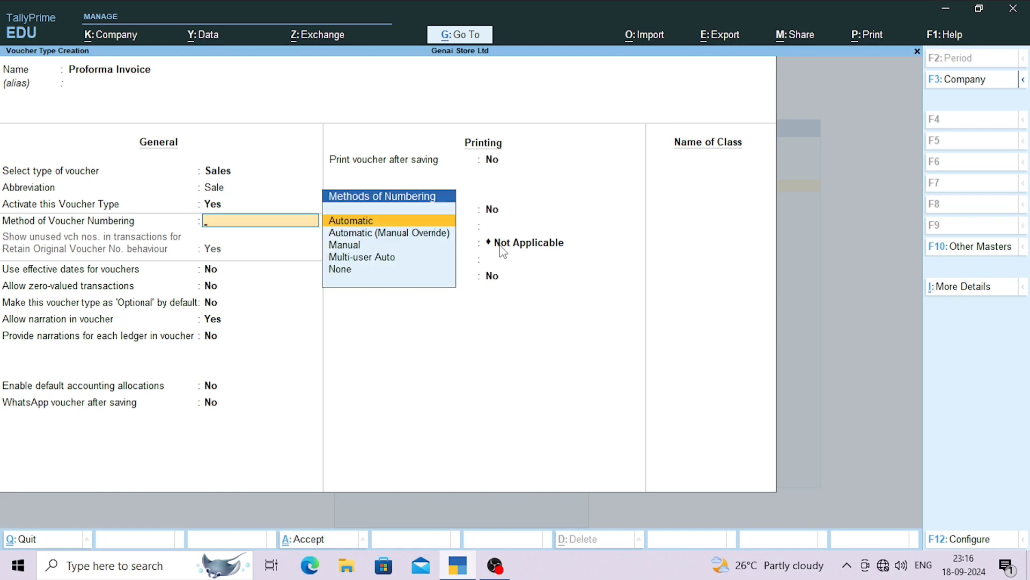
key(Down)
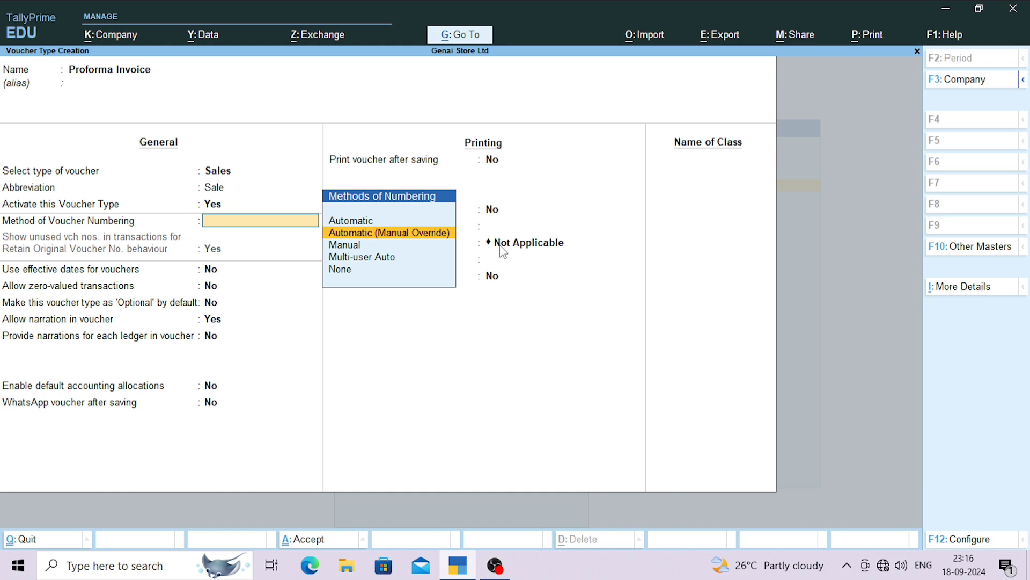
key(Return)
key(Return)
key(Return)
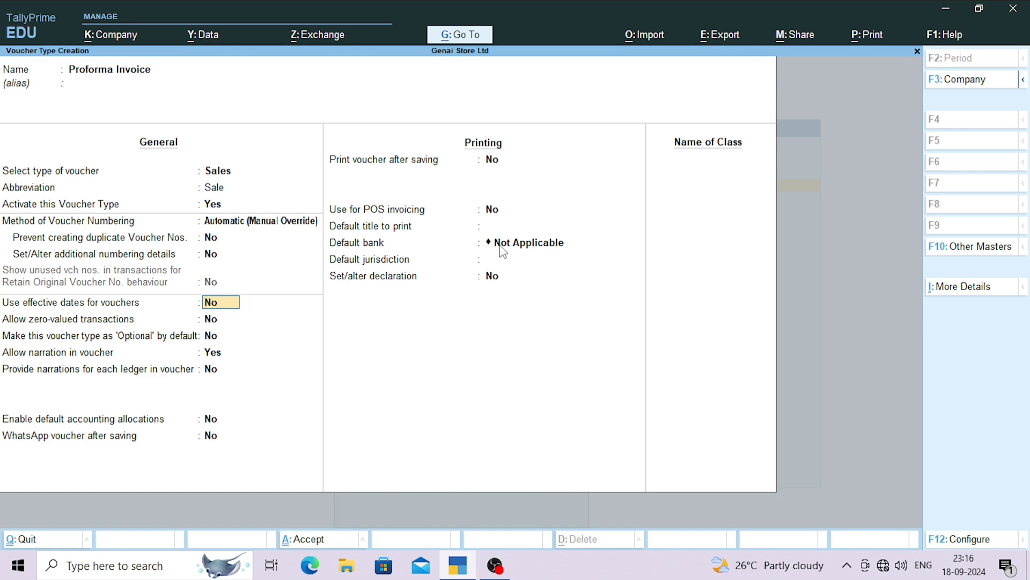
Step: Make the voucher type Optional by default, leaving the other general options at their defaults
key(Return)
key(Return)
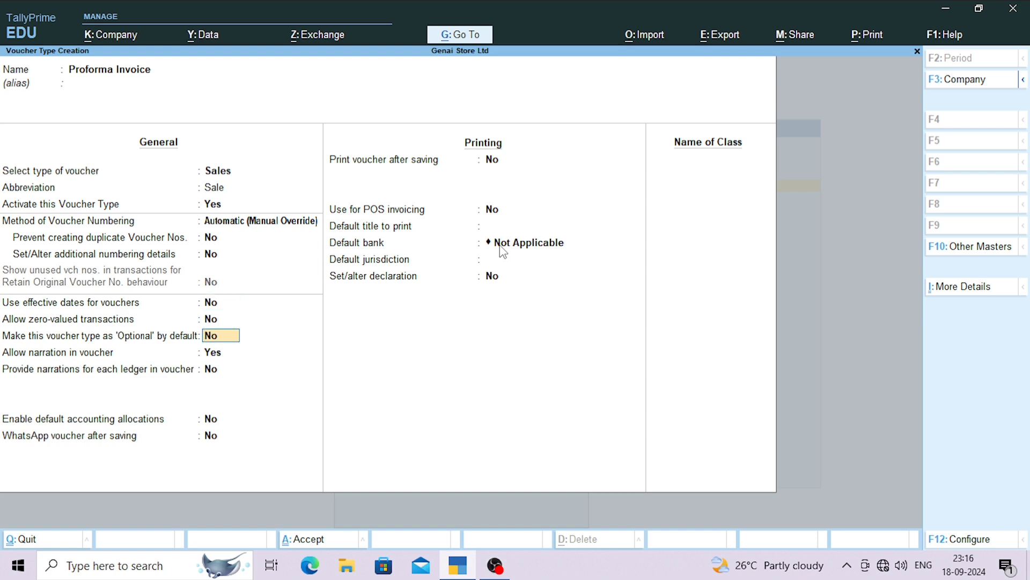
text(y)
key(Return)
key(Return)
key(Return)
key(Return)
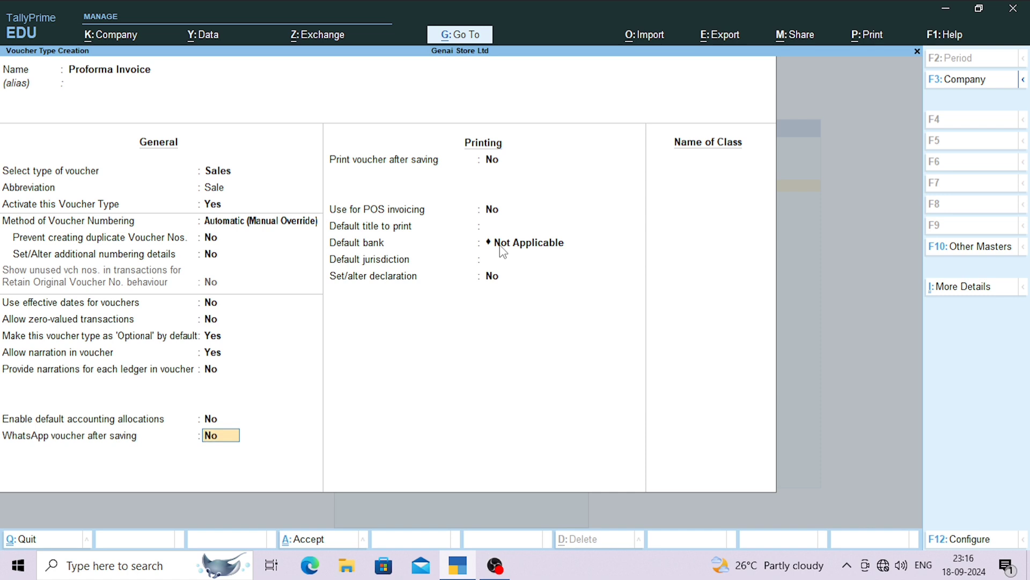
Step: Keep the default printing settings and save the Proforma Invoice voucher type
key(Return)
key(Return)
key(Return)
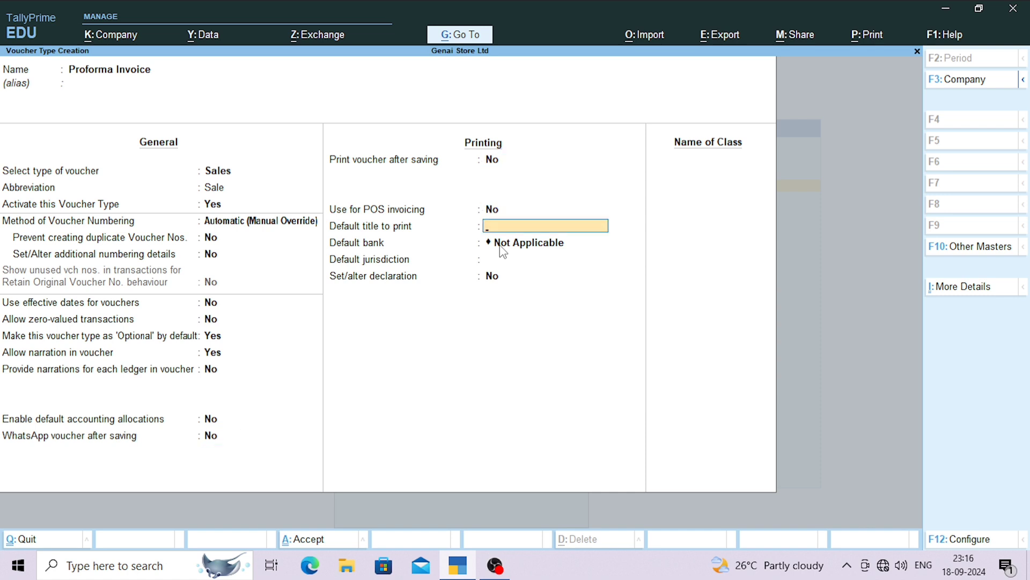
key(Return)
key(Return)
key(Return)
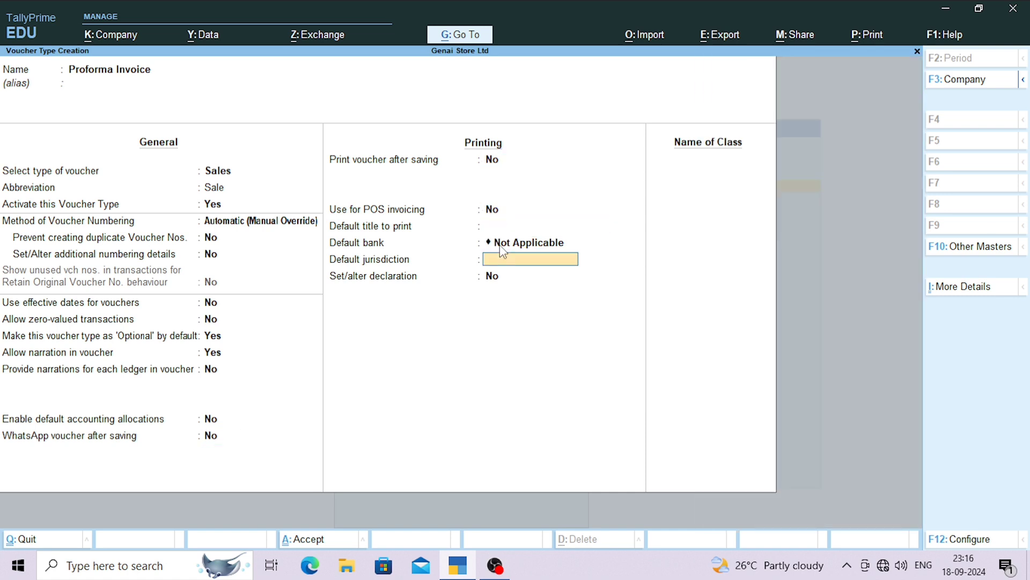
key(Return)
key(Return)
key(Return)
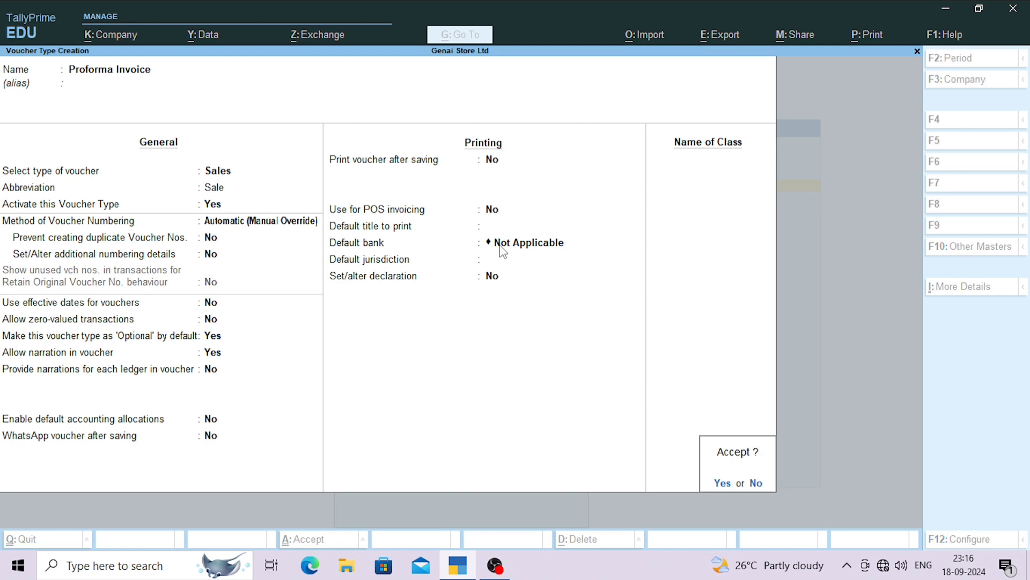
key(Escape)
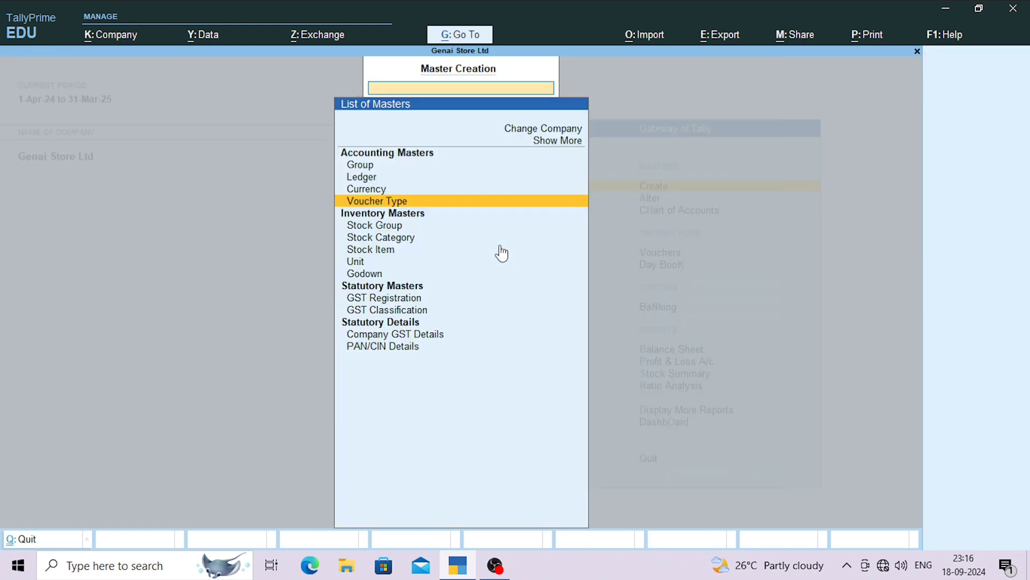
Step: Return to the Gateway of Tally and open voucher entry
key(Escape)
key(Down)
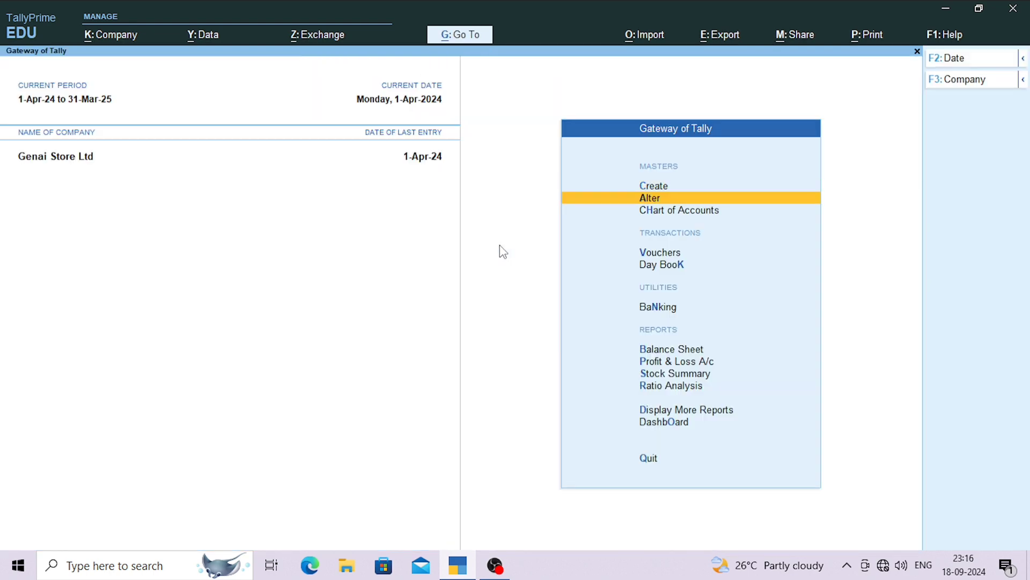
key(Down)
key(Down)
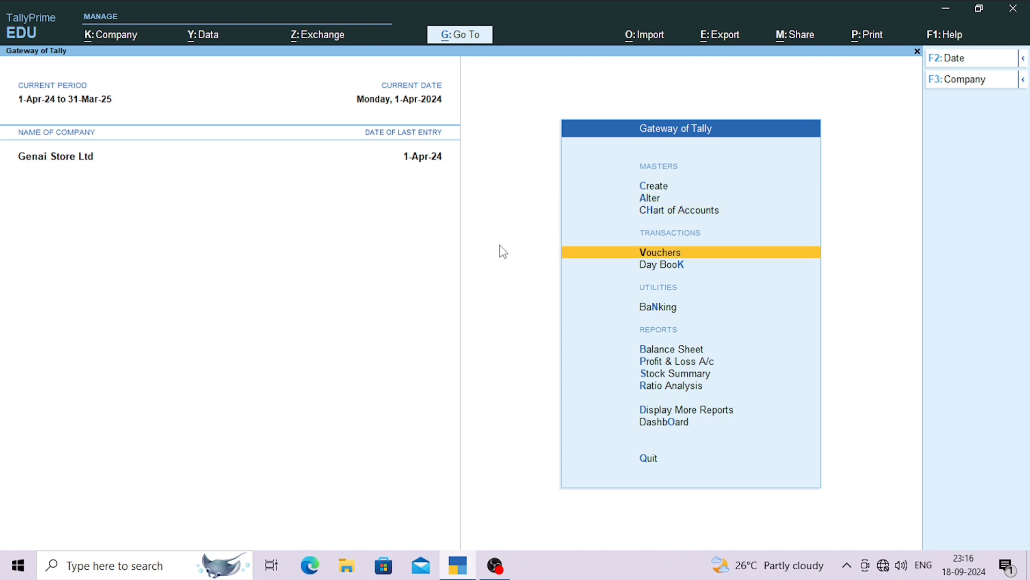
key(Return)
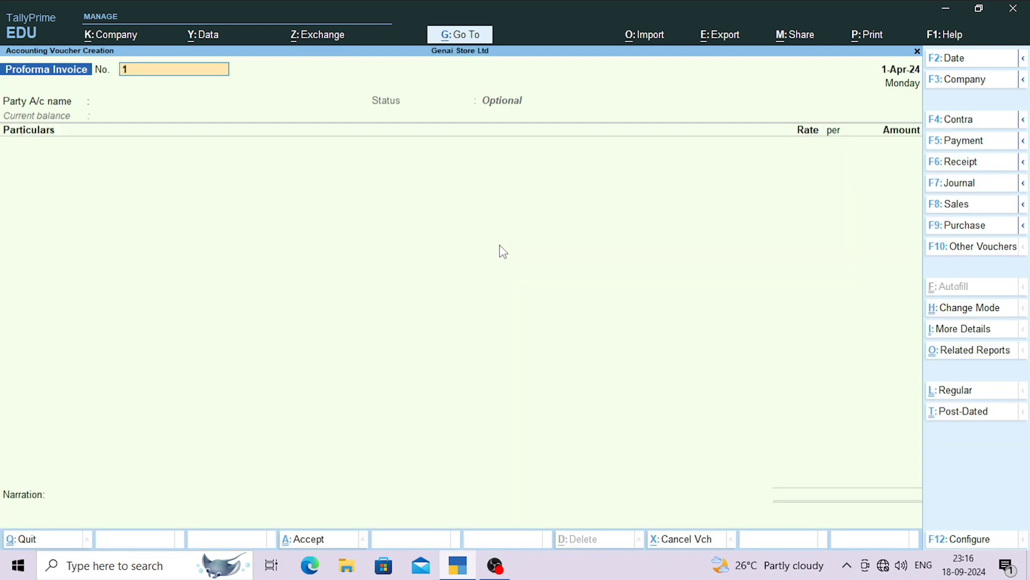
Step: Switch the voucher type to Sales and back to Proforma Invoice, twice, to compare the two entry screens
key(F8)
key(Down)
key(Up)
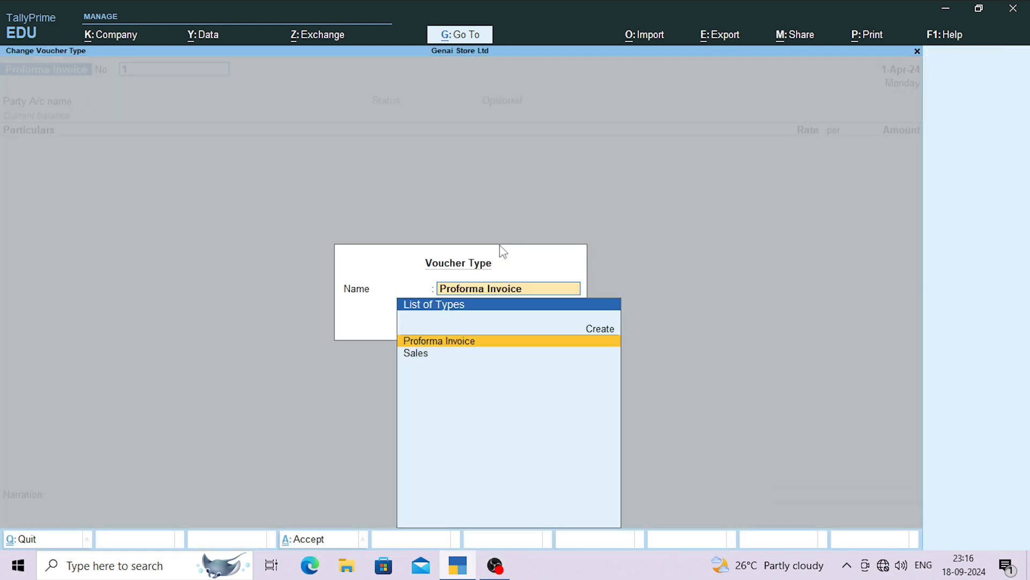
key(Down)
key(Return)
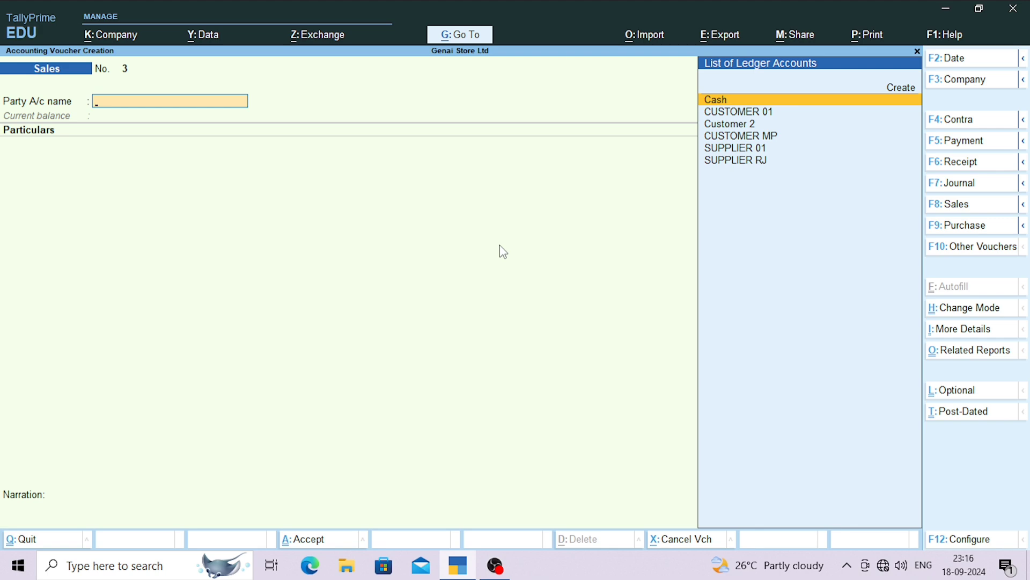
key(F8)
key(Up)
key(Return)
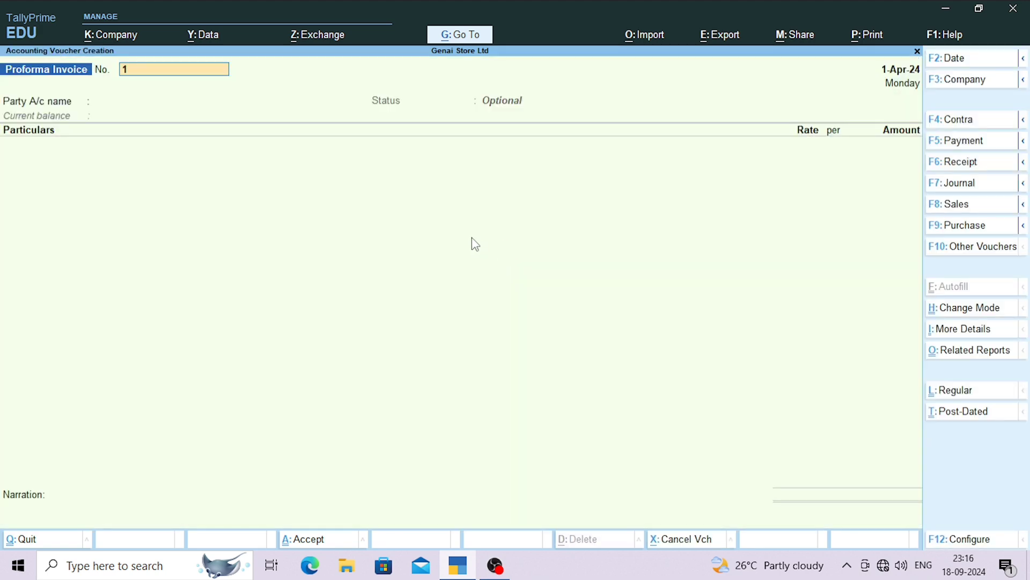
key(F8)
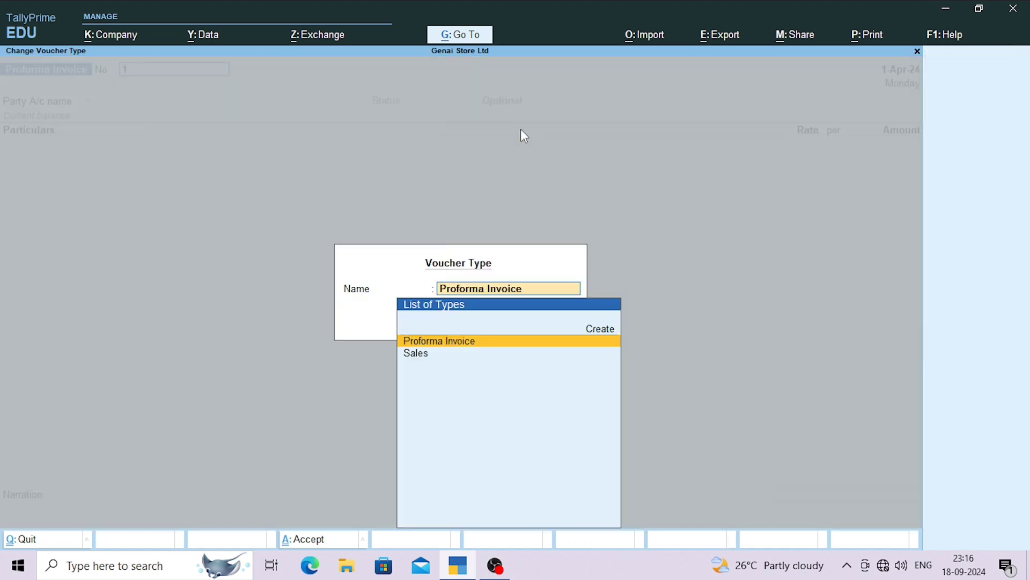
key(Down)
key(Return)
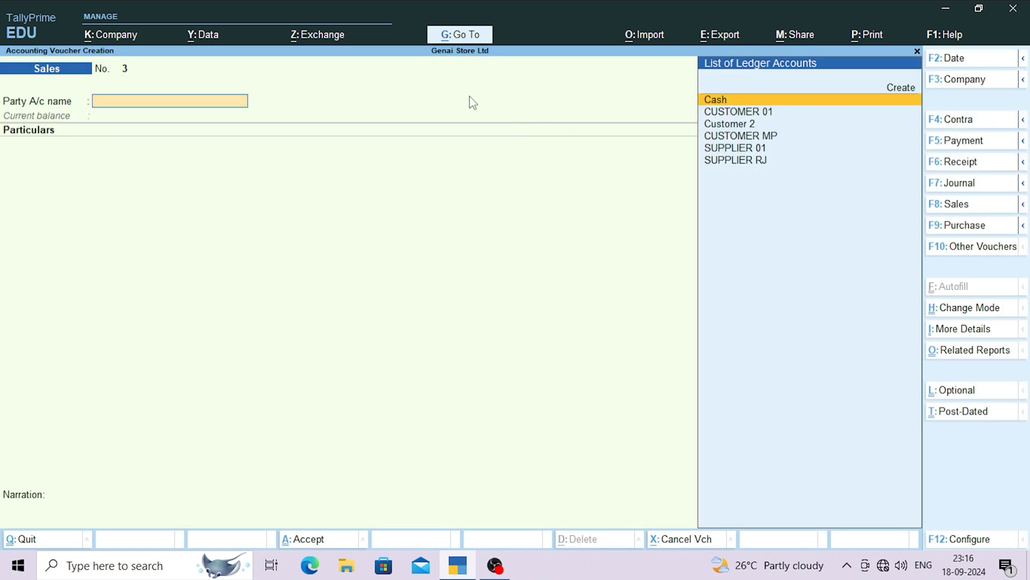
key(F8)
key(Return)
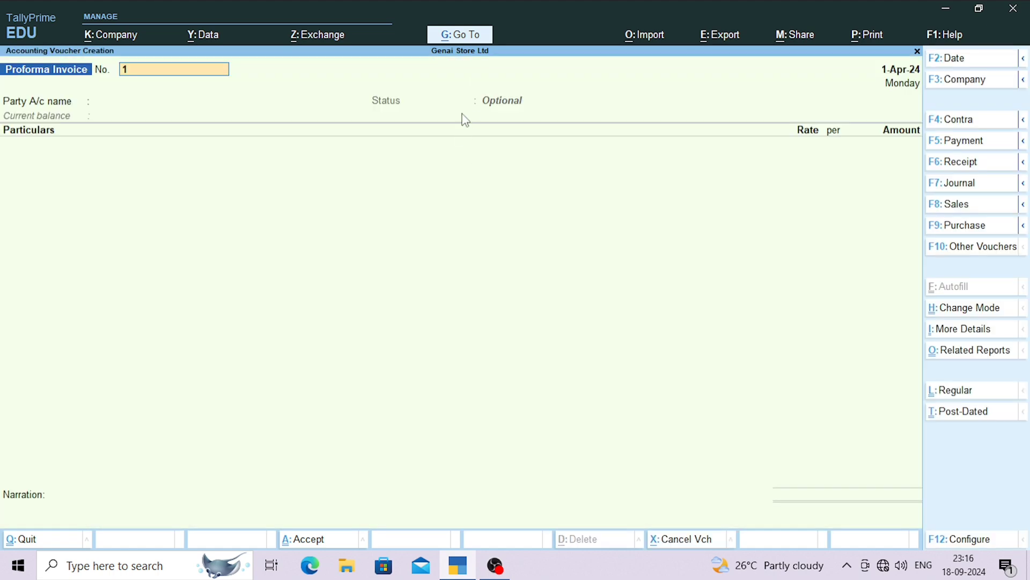
Step: Keep proforma invoice number 1 and choose CUSTOMER 01 as the party account
key(Return)
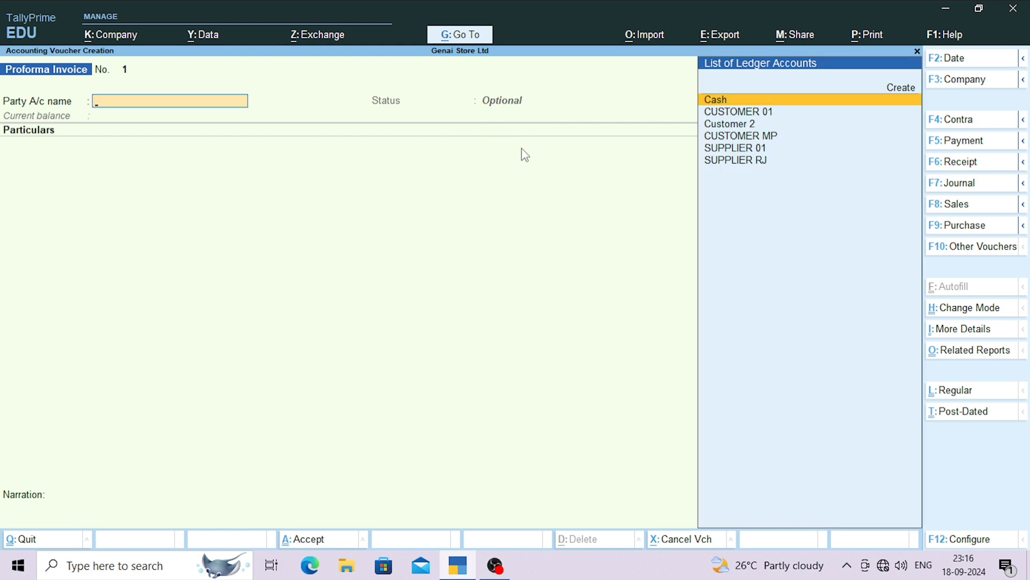
key(Down)
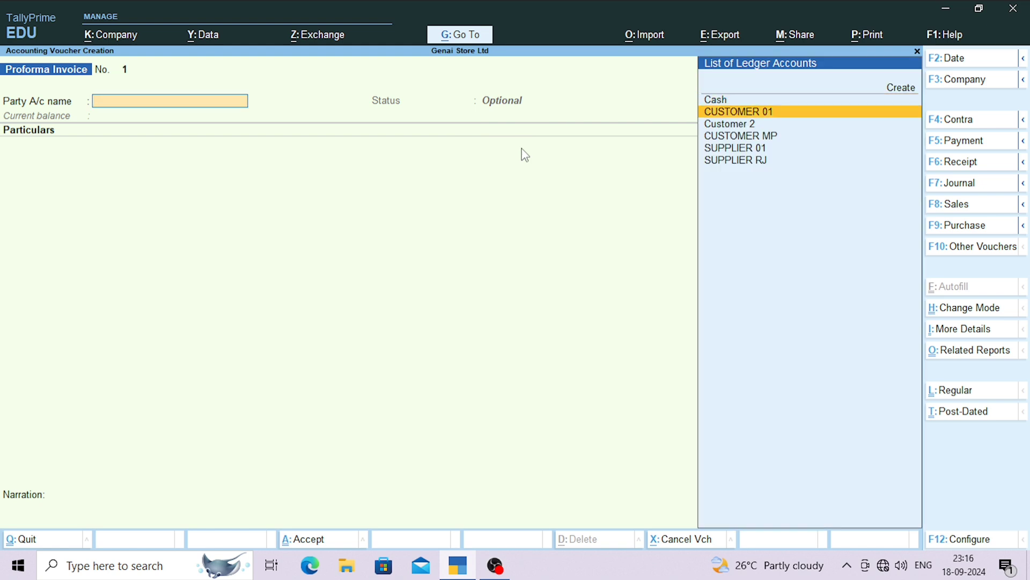
key(Return)
Step: Leave the dispatch details blank and accept the default party details for CUSTOMER 01
key(Return)
key(Return)
key(Return)
key(Return)
key(Return)
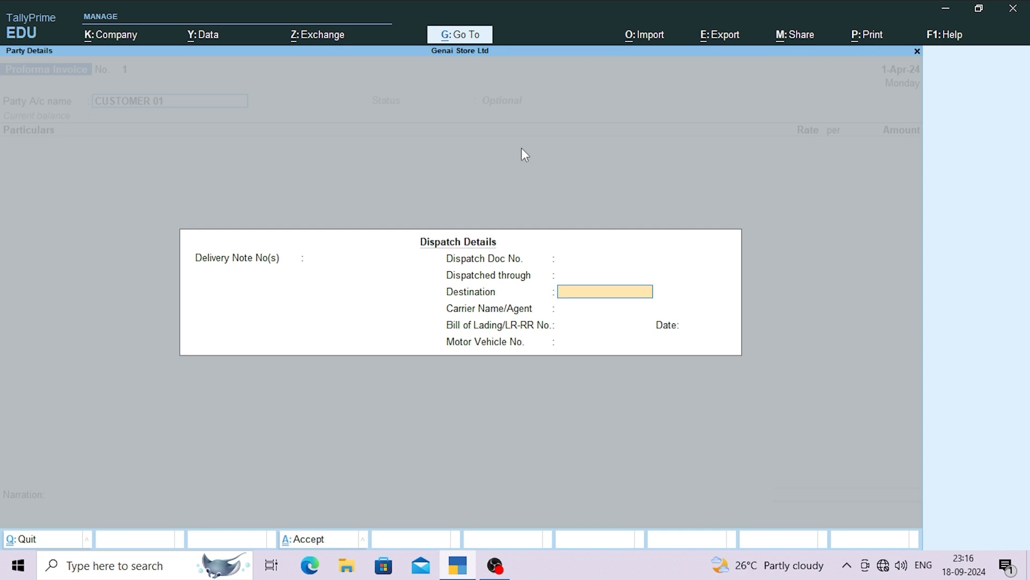
key(Return)
key(Return)
key(Return)
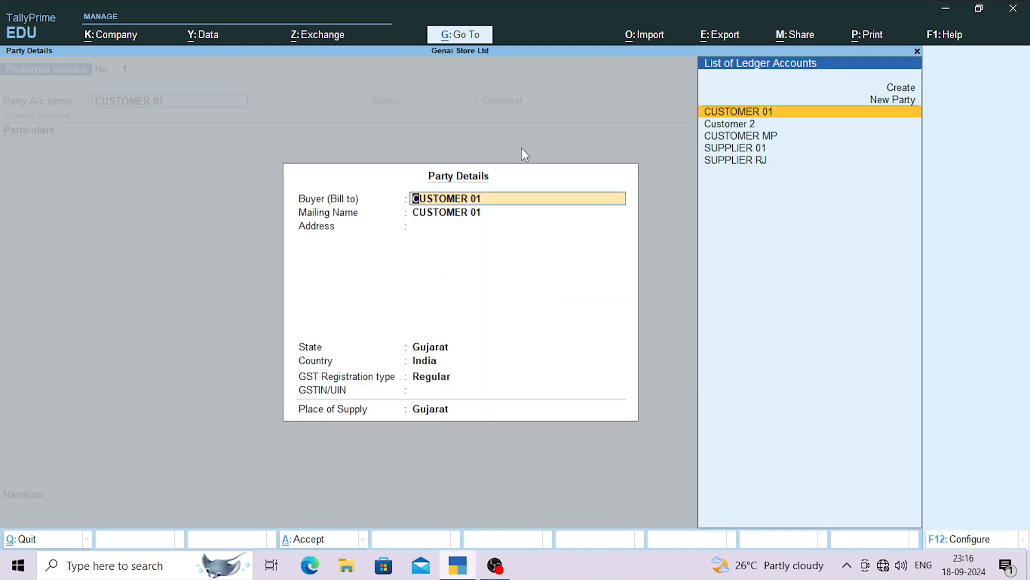
key(ctrl+a)
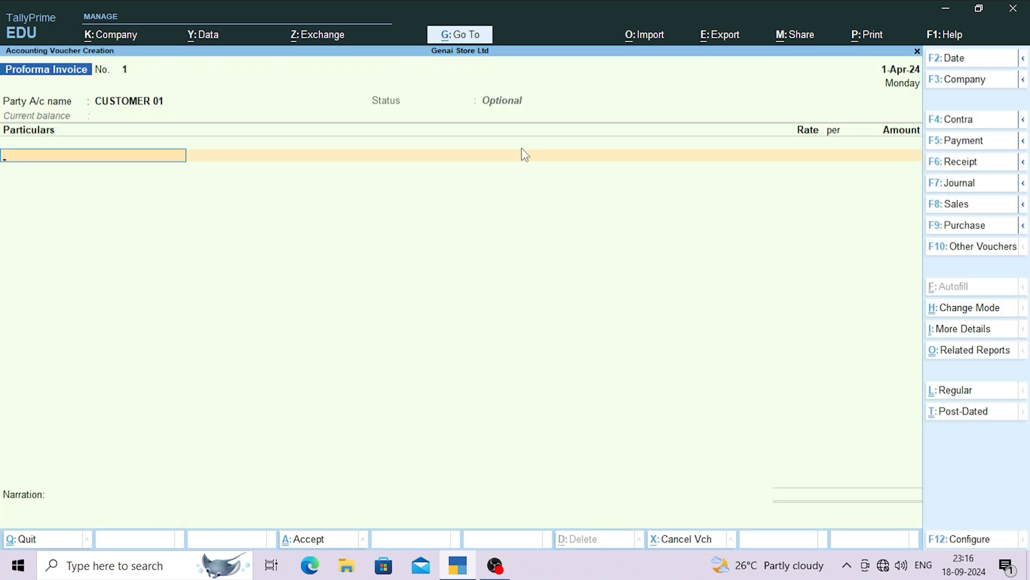
Step: Add the Local Sales @ 18% ledger to the invoice with an amount of 10,000
text(Lo)
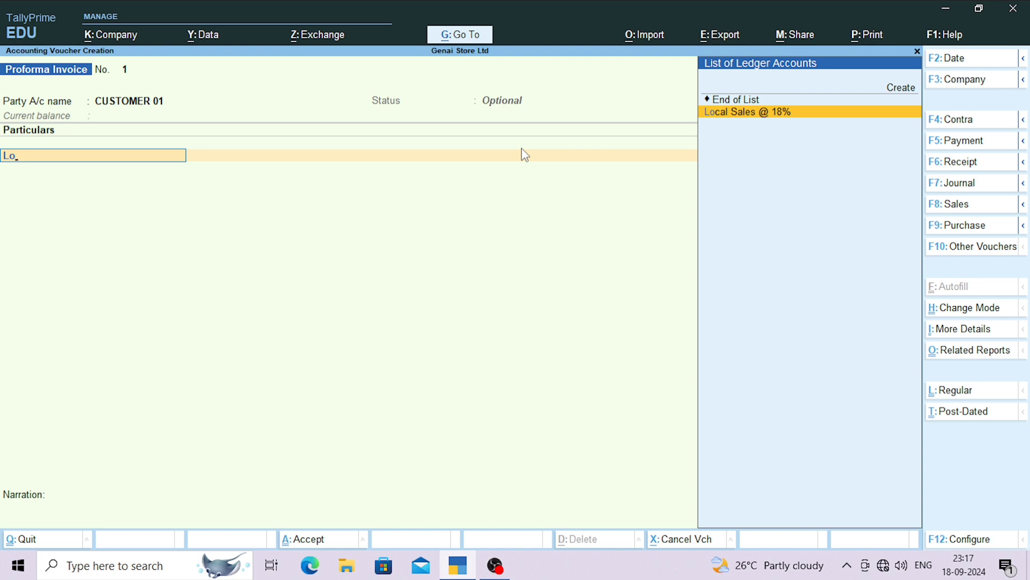
key(Return)
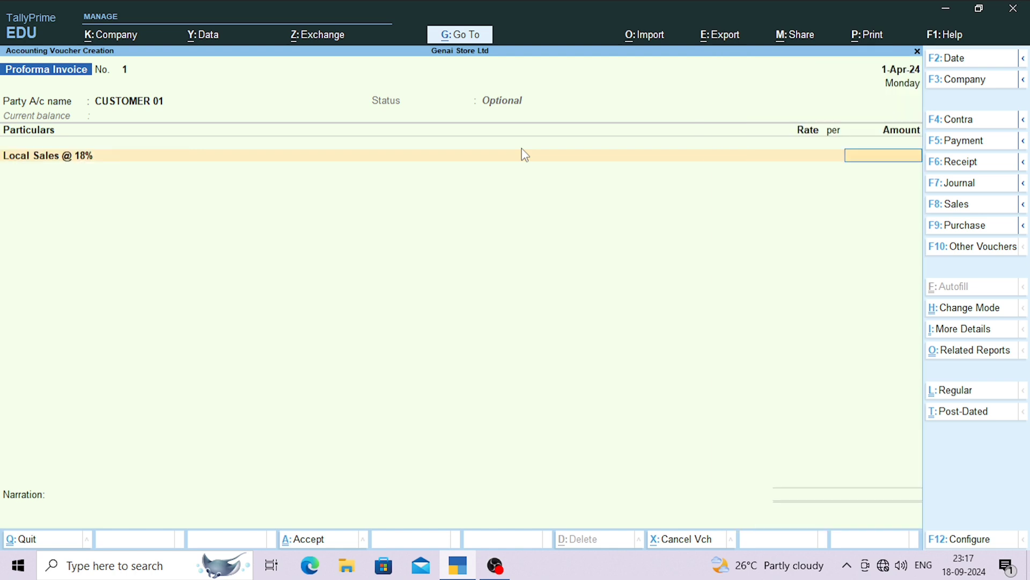
text(10,000)
key(Return)
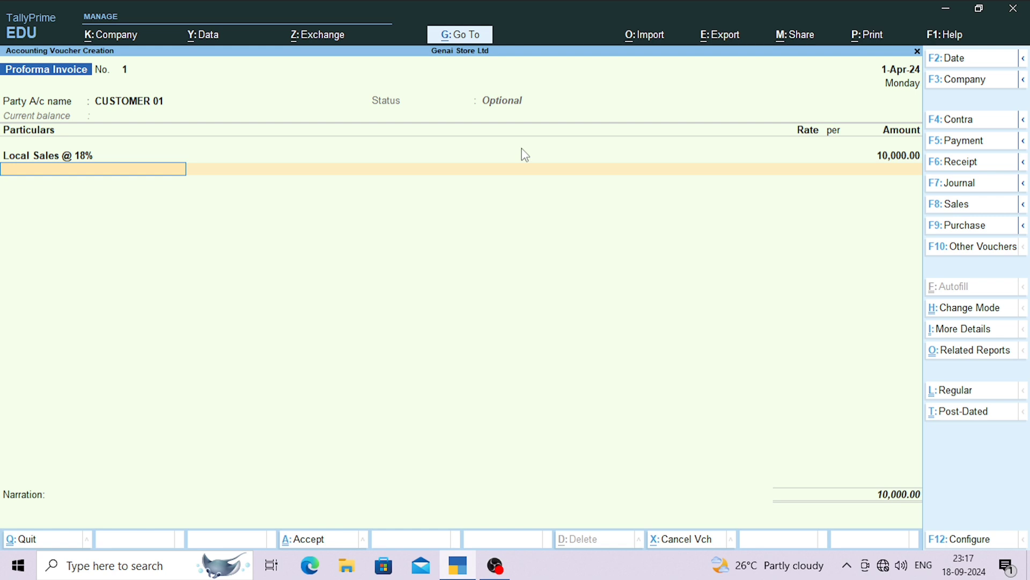
Step: Add the Output CGST @ 9% ledger as the second line, accepting its calculated tax amount
text(cg)
key(Down)
key(Down)
key(Return)
key(Return)
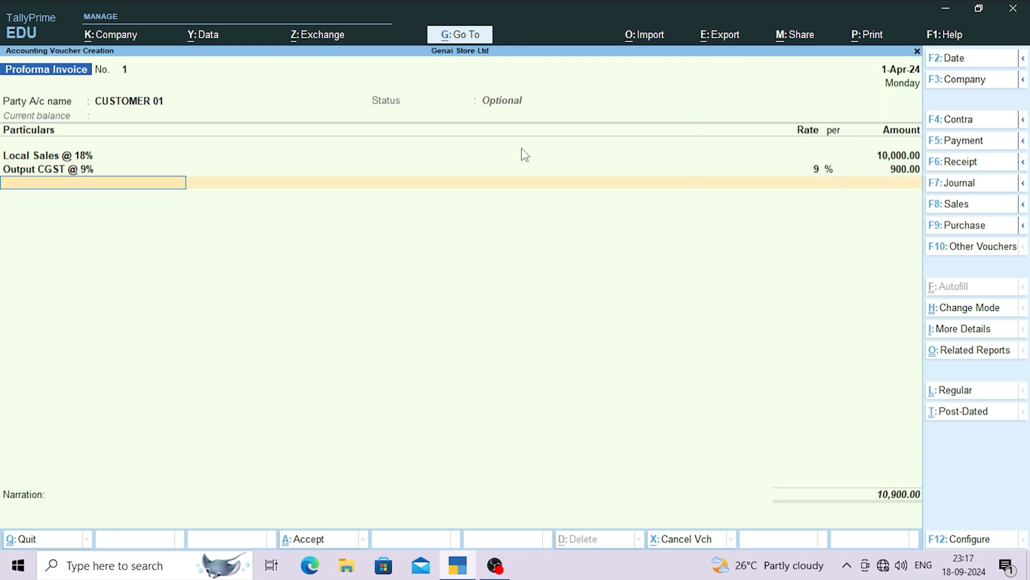
Step: Add the Output SGST @ 9% ledger with its calculated tax amount and end the particulars list
text(sg)
key(Down)
key(Up)
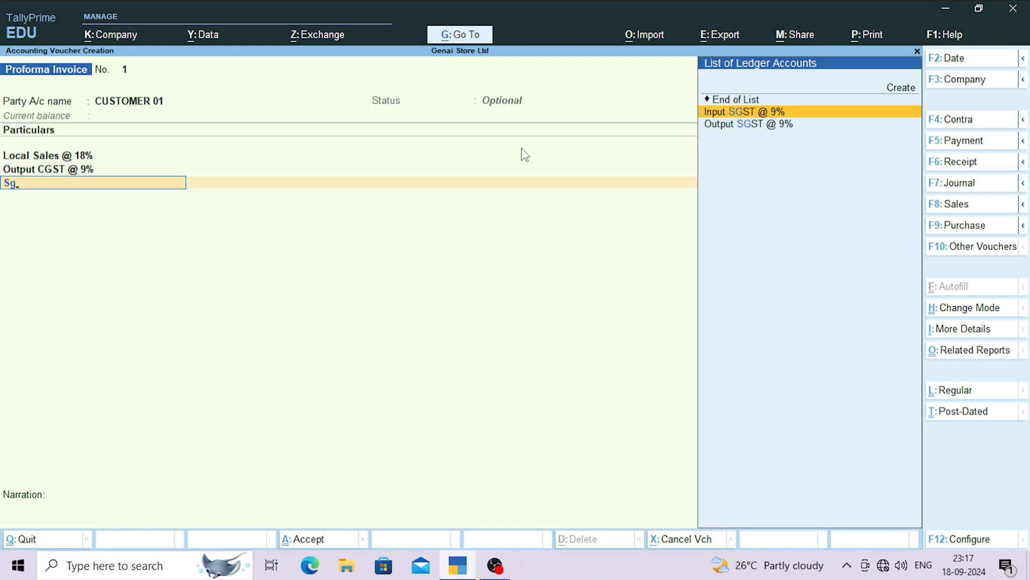
key(Down)
key(Return)
key(Return)
key(Return)
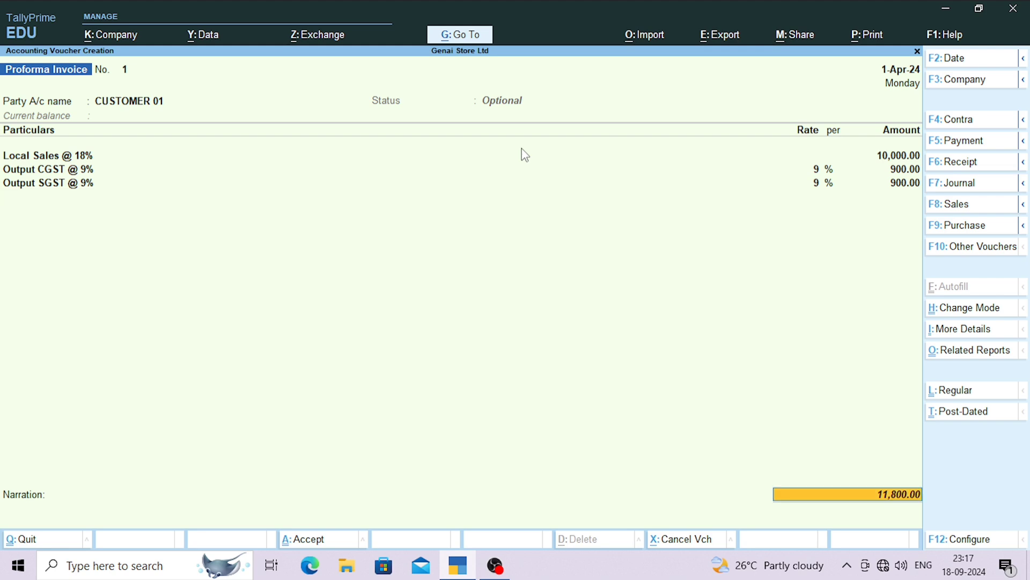
Step: Accept the bill-wise details as New Ref 1 for the full amount, leave the narration blank and save the proforma invoice
key(Return)
key(Return)
key(Return)
key(Return)
key(Return)
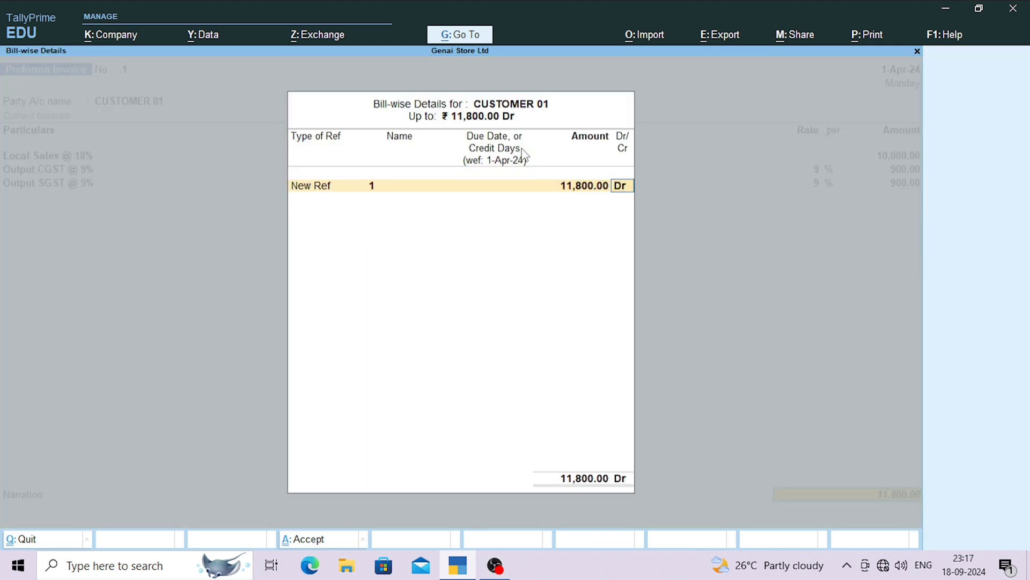
key(Return)
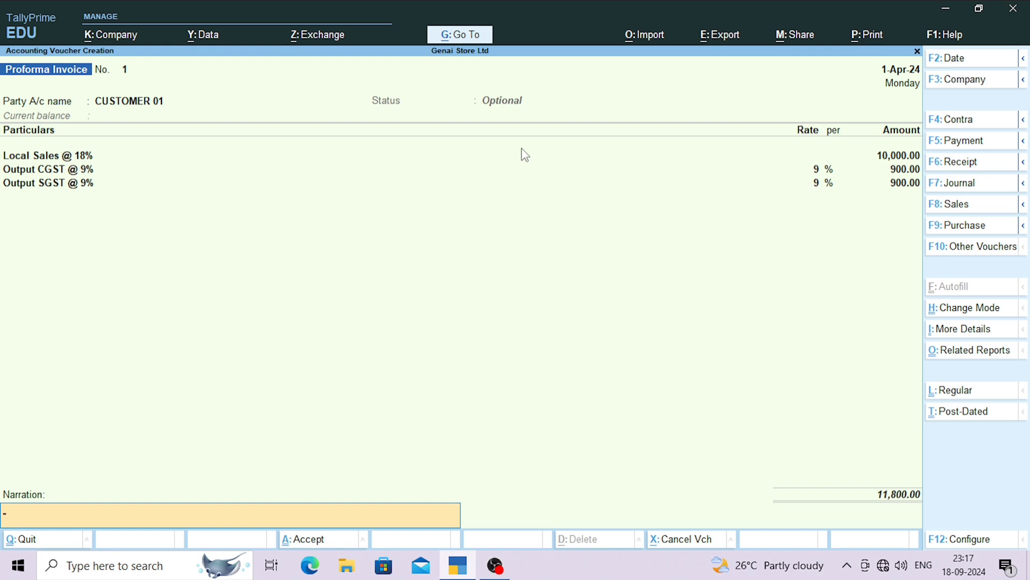
key(Return)
key(Return)
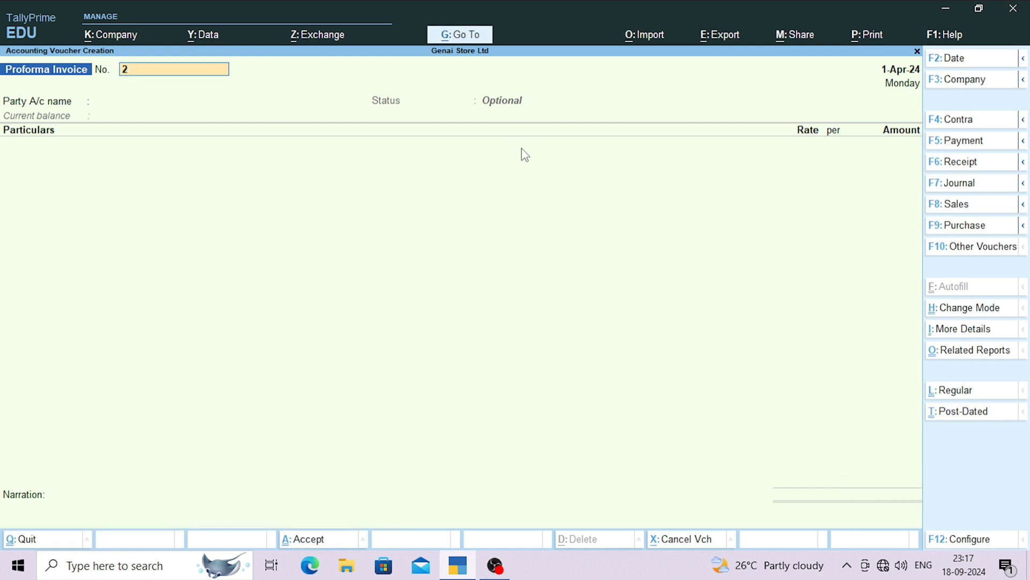
Step: Reopen the saved proforma invoice and display its print preview enlarged
key(Page_Up)
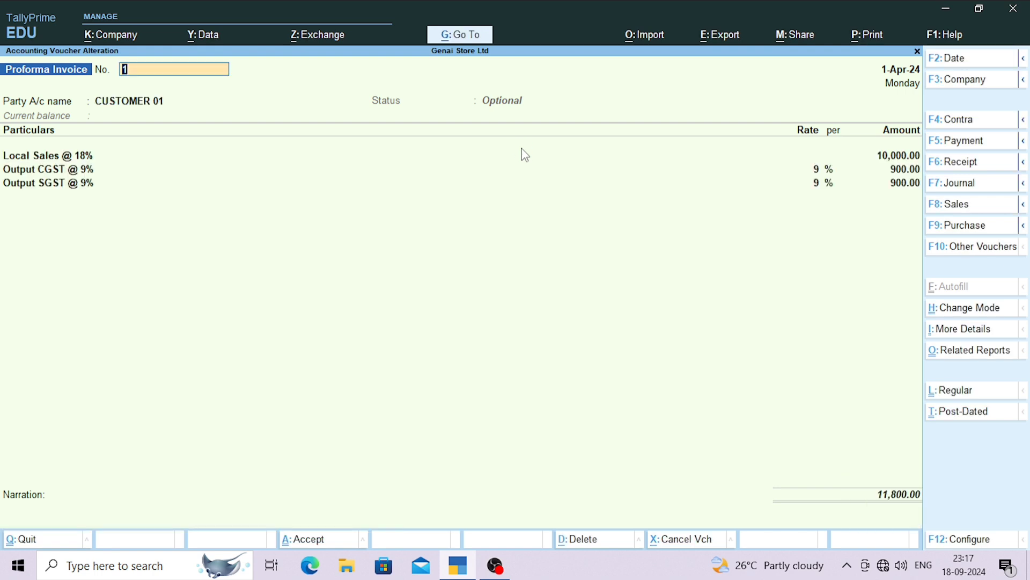
key(alt+p)
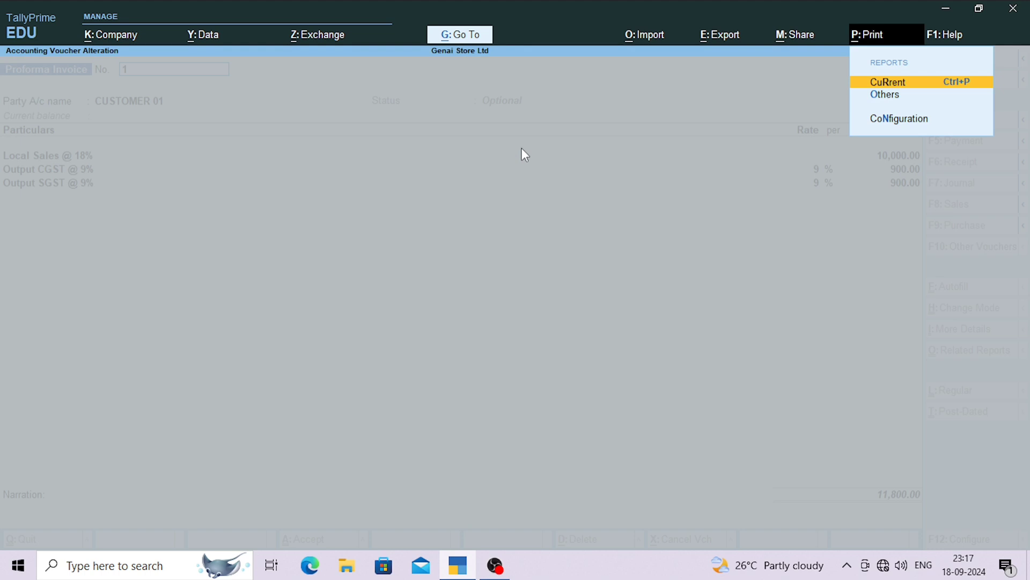
key(Return)
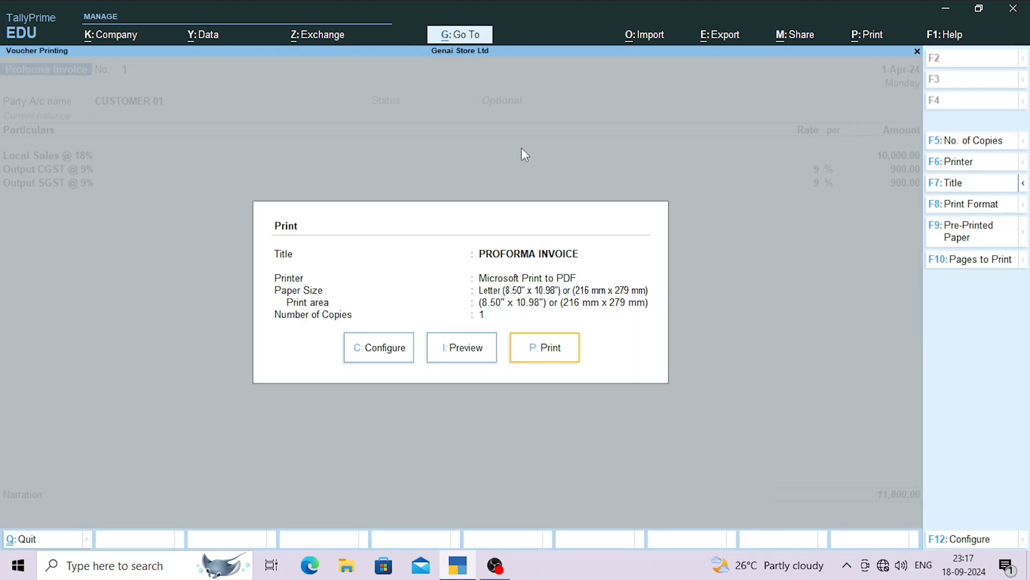
key(i)
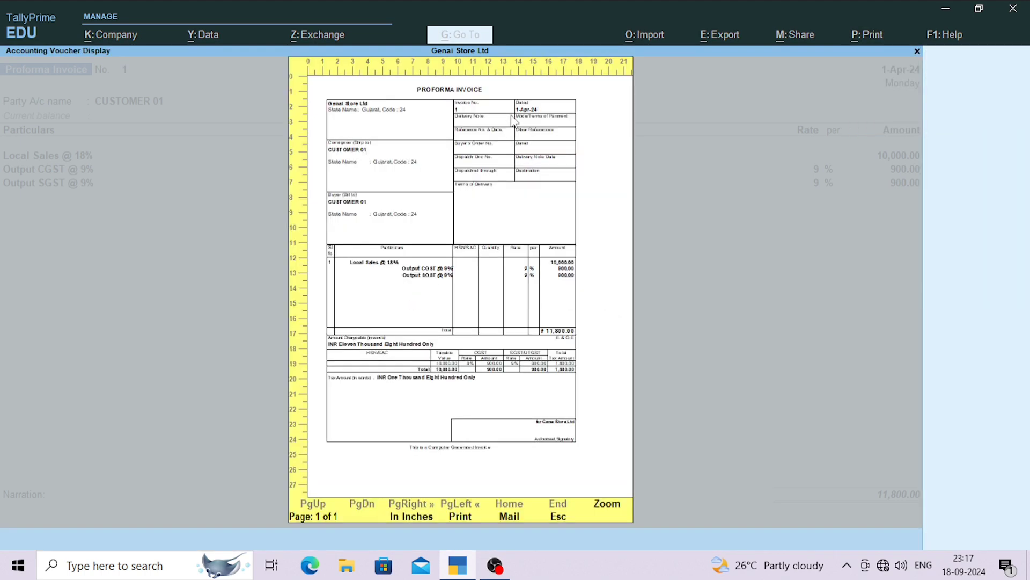
click(608, 506)
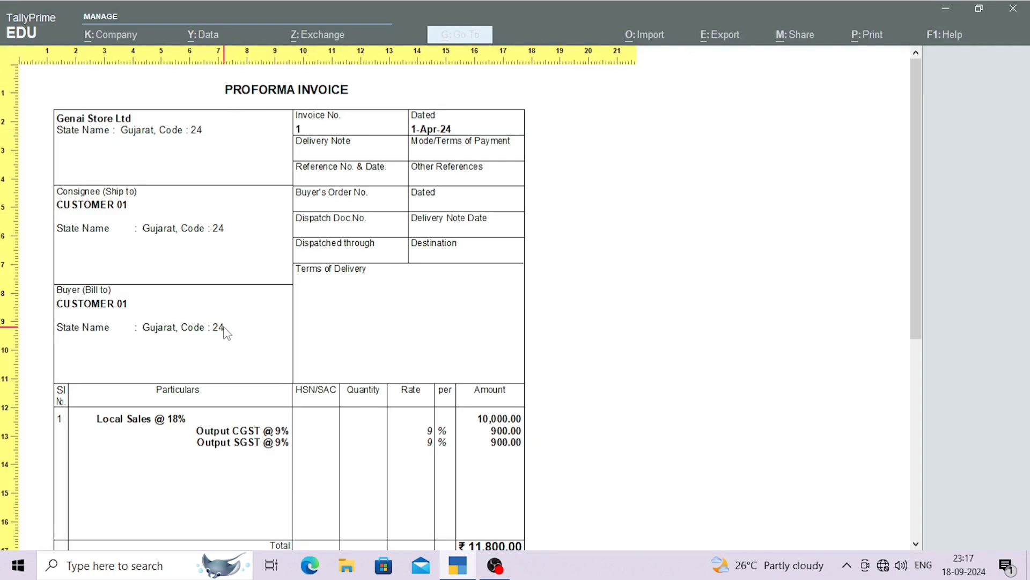
Step: Review the party details and amounts on the previewed invoice, and return to the Gateway of Tally without changes
scroll(226, 331, down, 1)
scroll(319, 187, down, 1)
scroll(319, 187, up, 1)
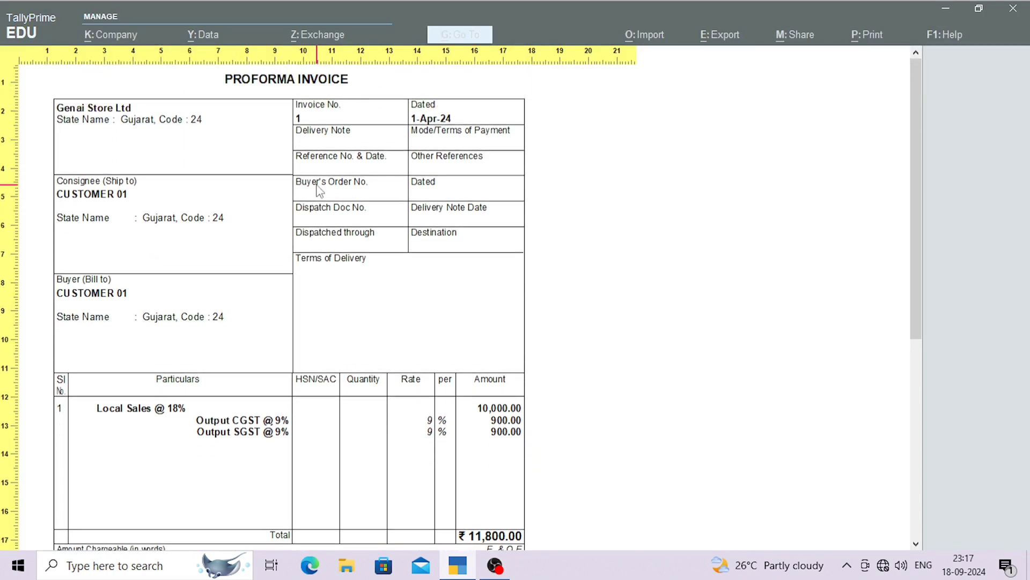
click(291, 129)
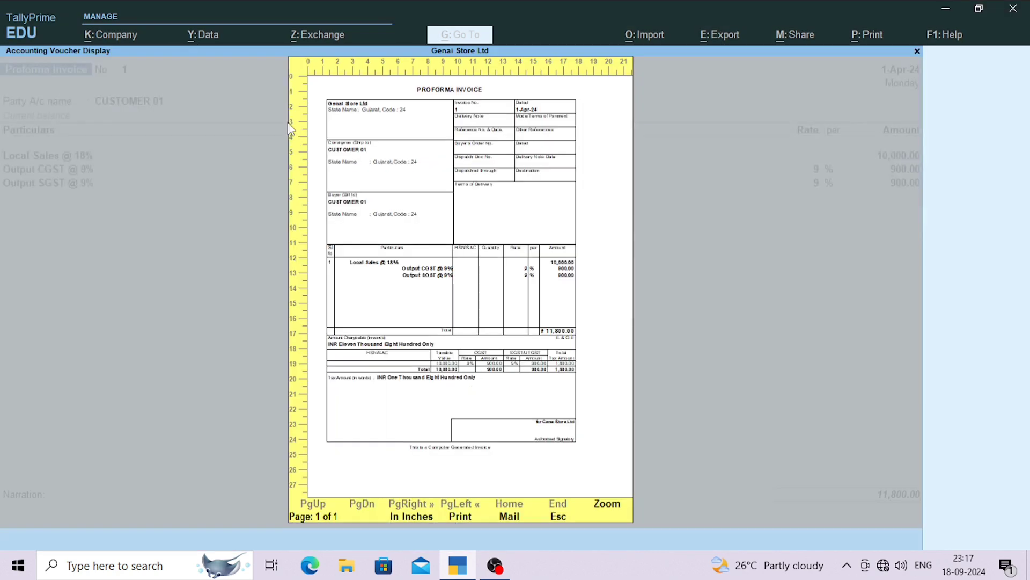
key(Escape)
key(Escape)
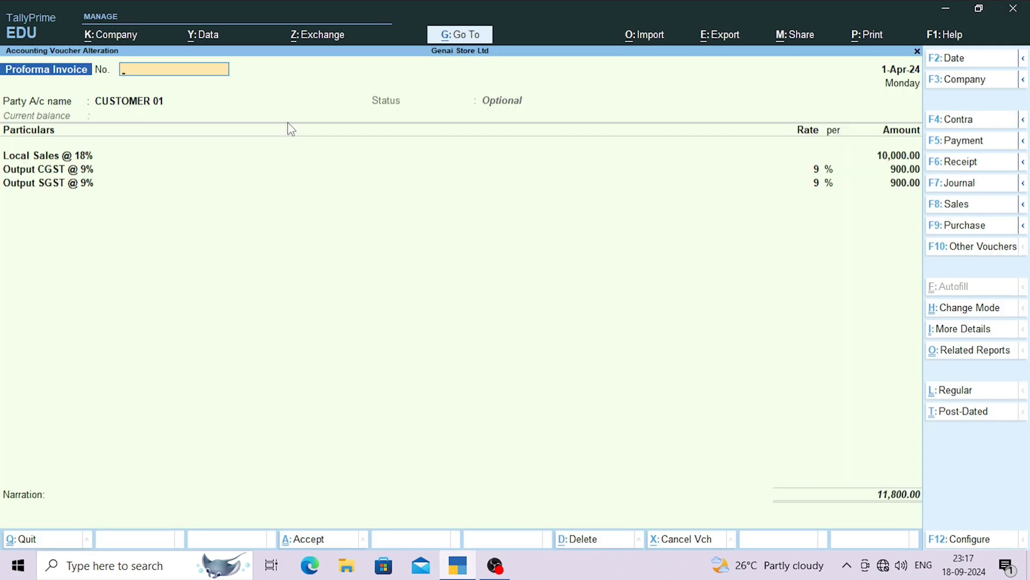
key(BackSpace)
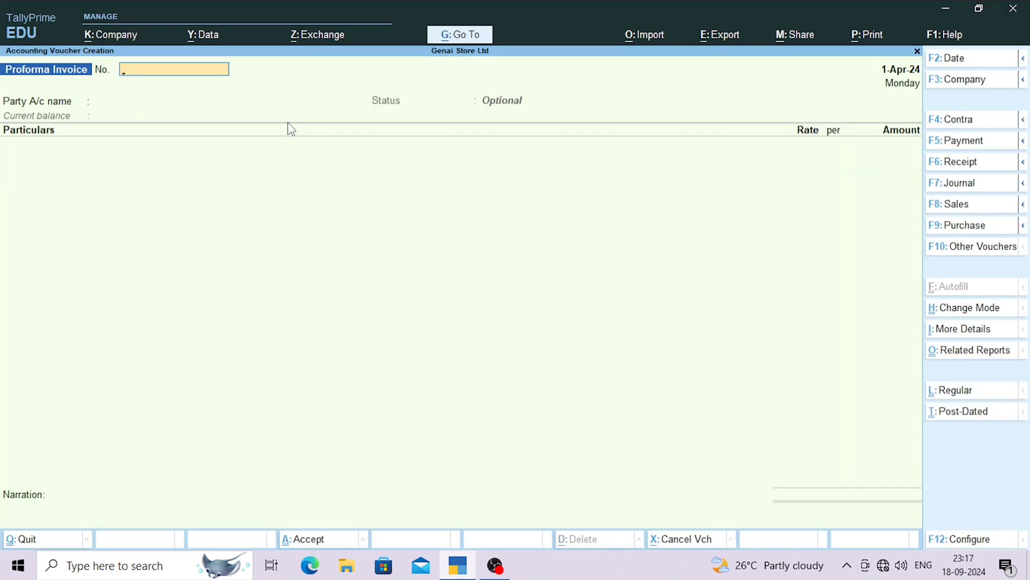
key(Escape)
key(Return)
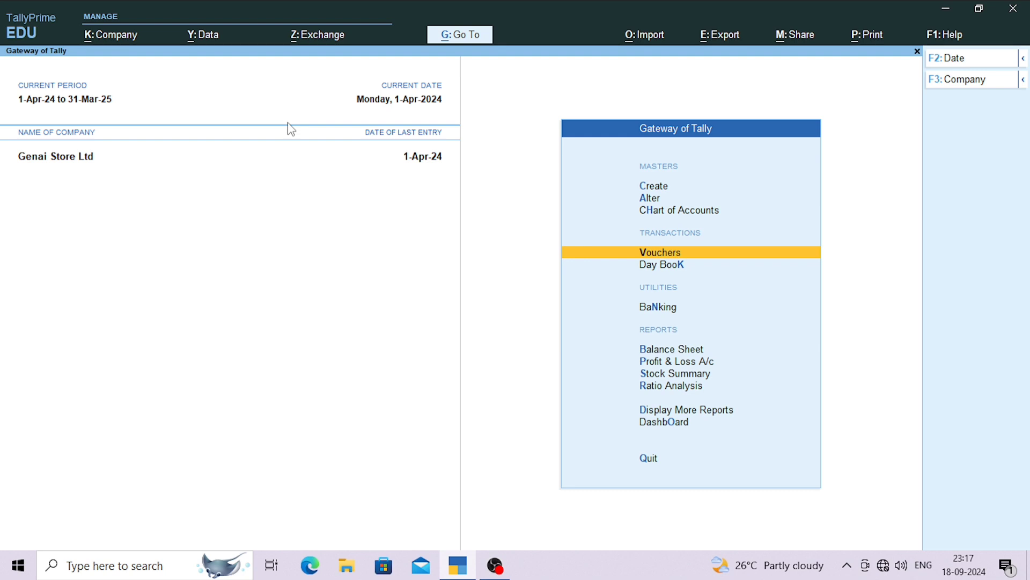
Step: Examine the Day Book entries for 1-Apr-24, comparing the optional proforma invoice with the regular vouchers, and close the report
key(d)
key(d)
key(Down)
key(Down)
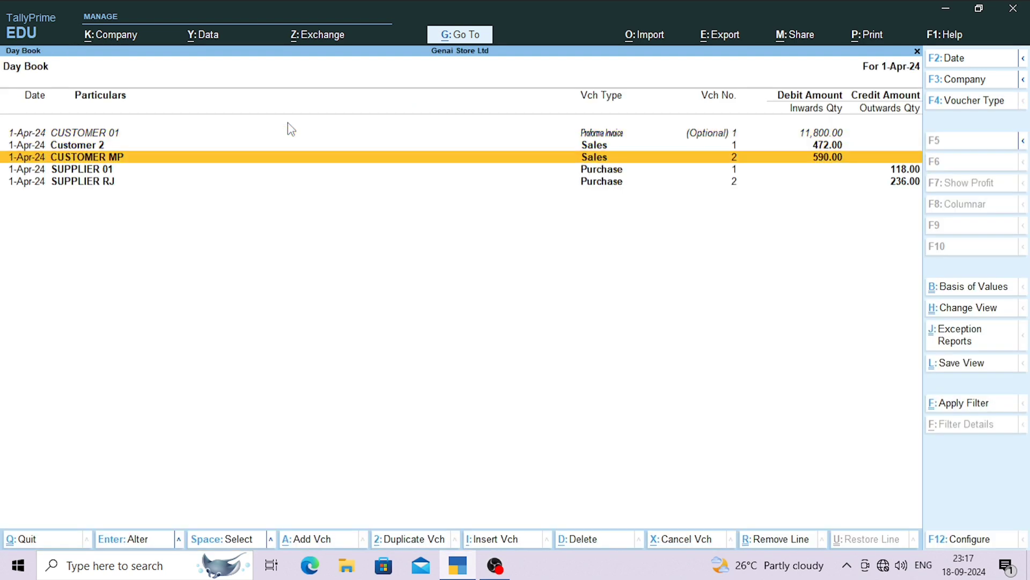
key(Down)
key(Up)
key(Up)
key(Down)
key(Up)
key(Up)
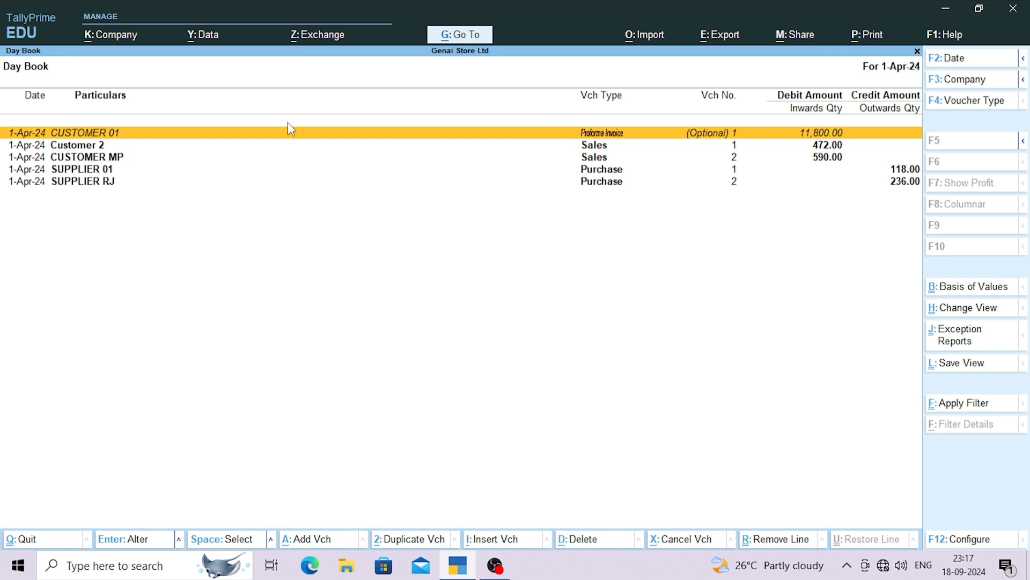
key(Escape)
key(Escape)
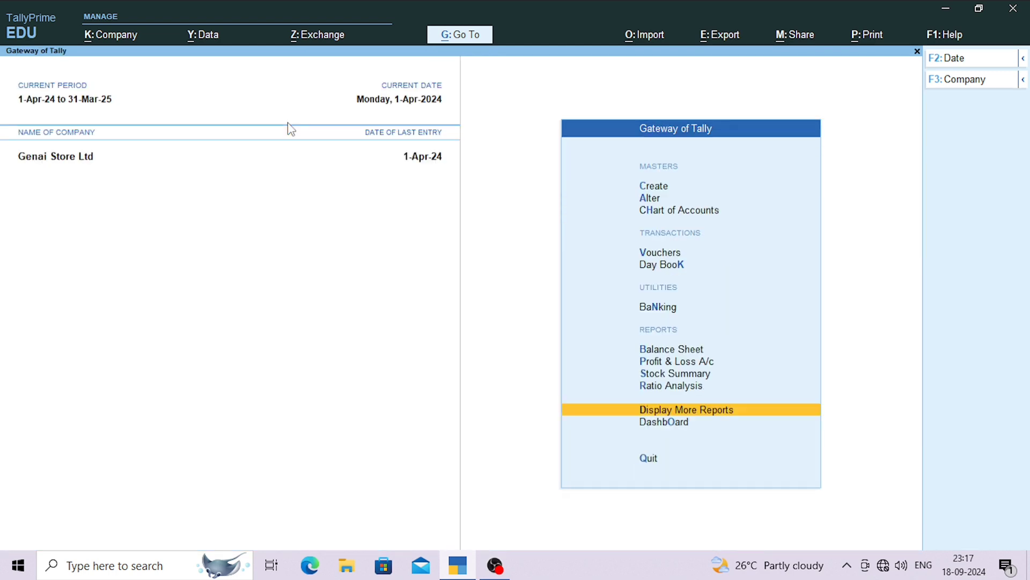
Step: Drill down from Sales Accounts in the Profit & Loss A/c to the Local Sales @ 18% vouchers to check for the proforma invoice
key(p)
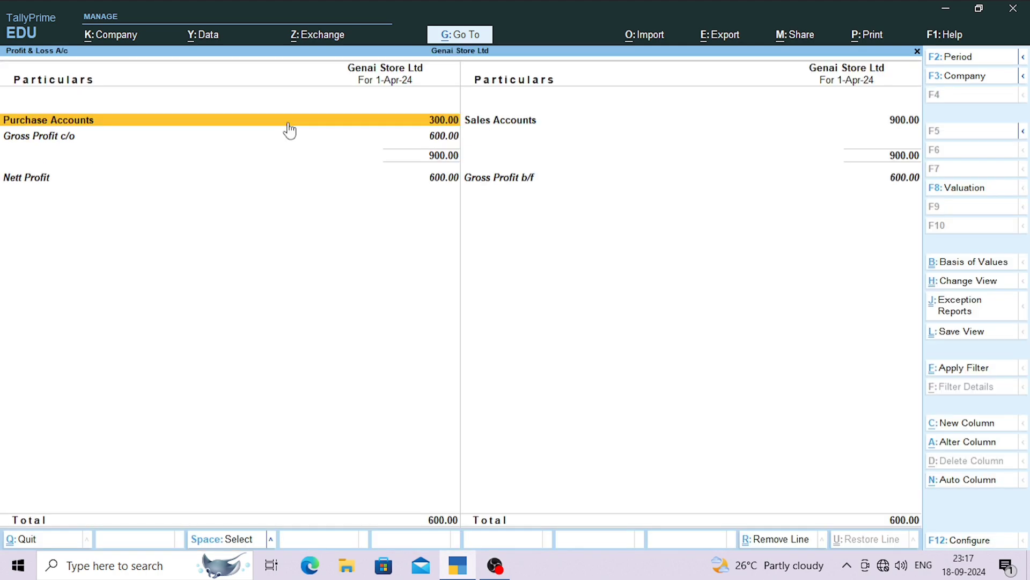
key(Right)
key(Return)
key(Down)
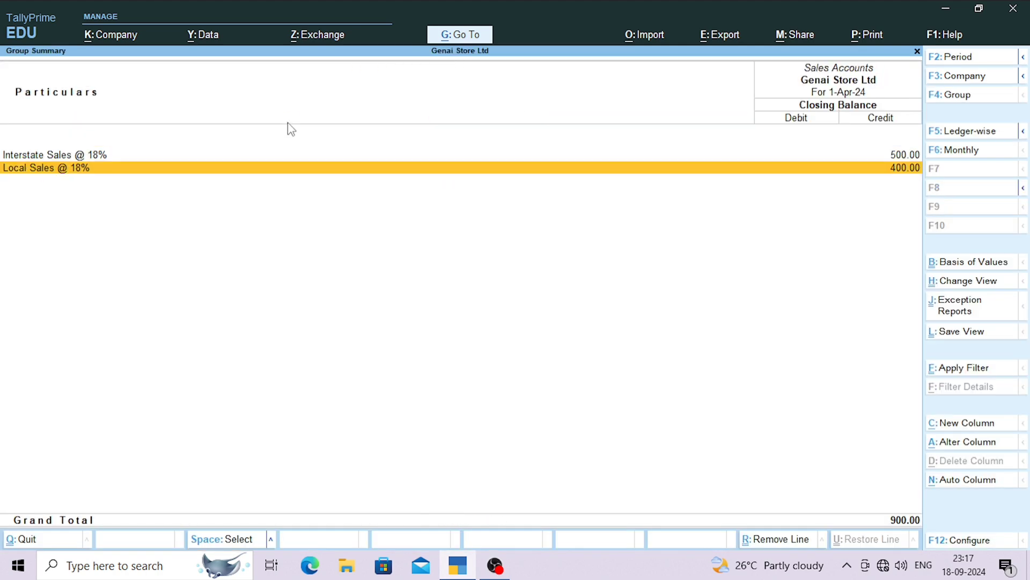
key(Return)
key(Down)
key(Up)
key(Return)
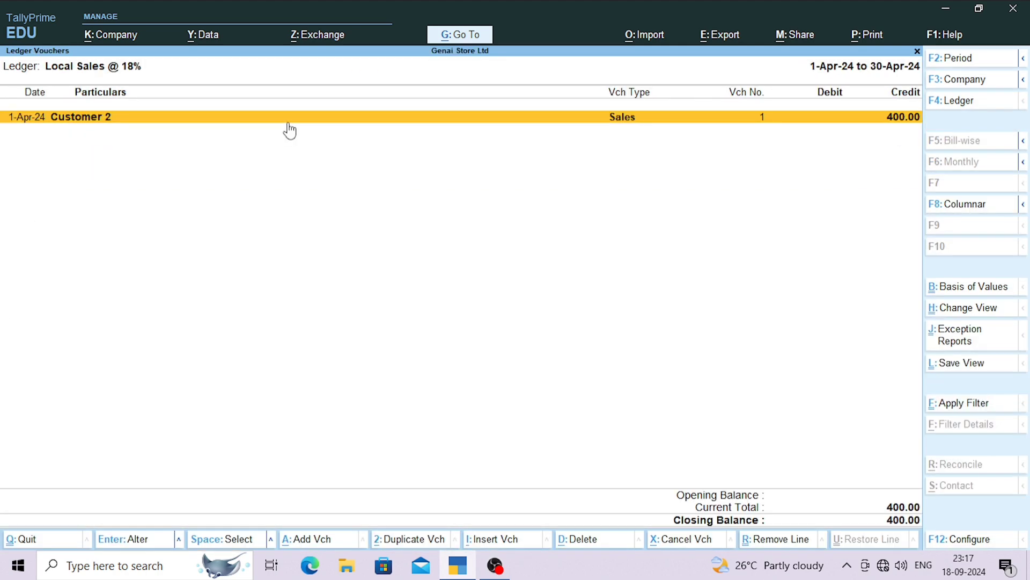
key(Escape)
key(Escape)
key(Escape)
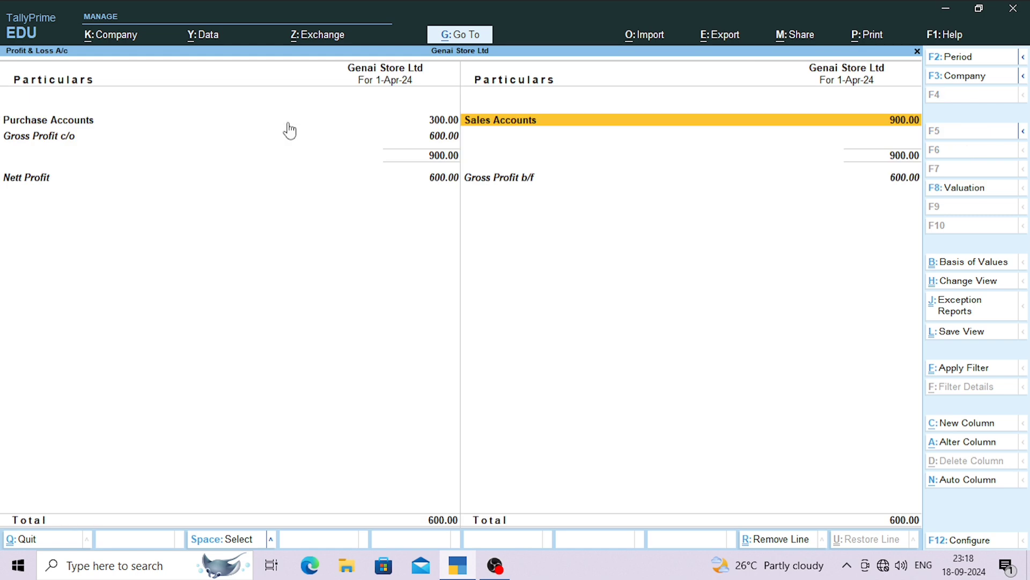
key(Escape)
Step: Open the CUSTOMER 01 proforma invoice from the Day Book for alteration
key(d)
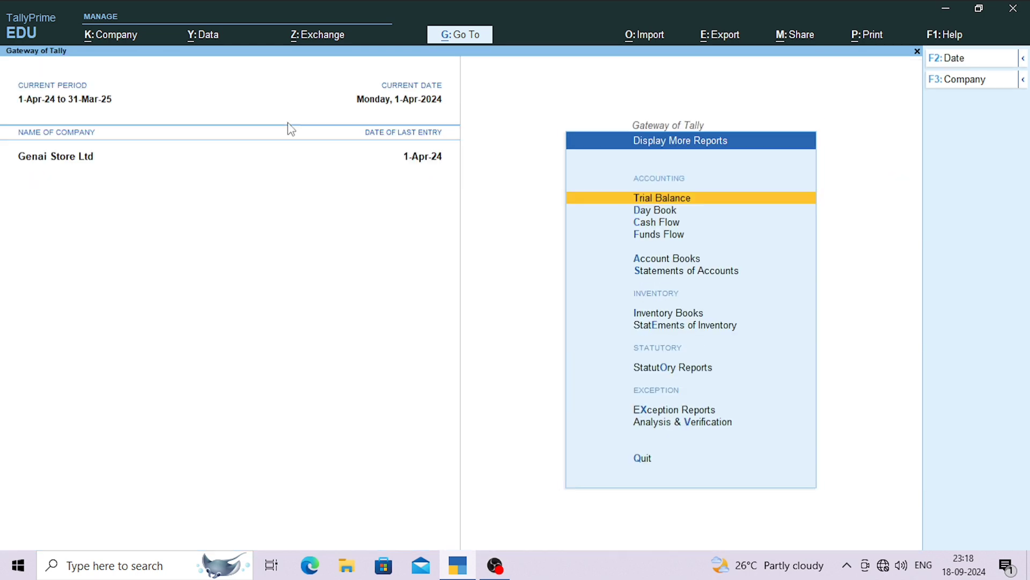
key(d)
key(Down)
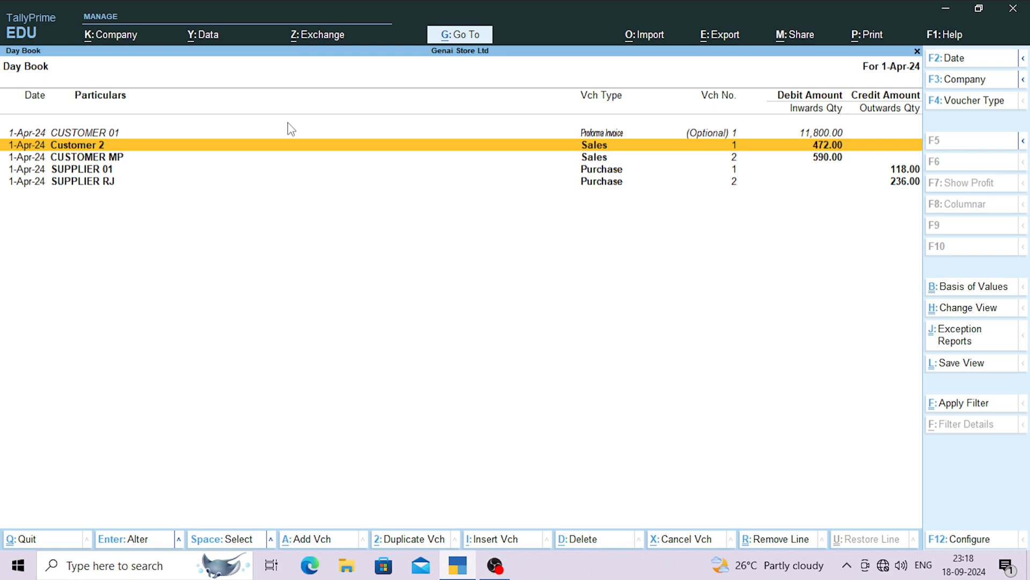
key(Up)
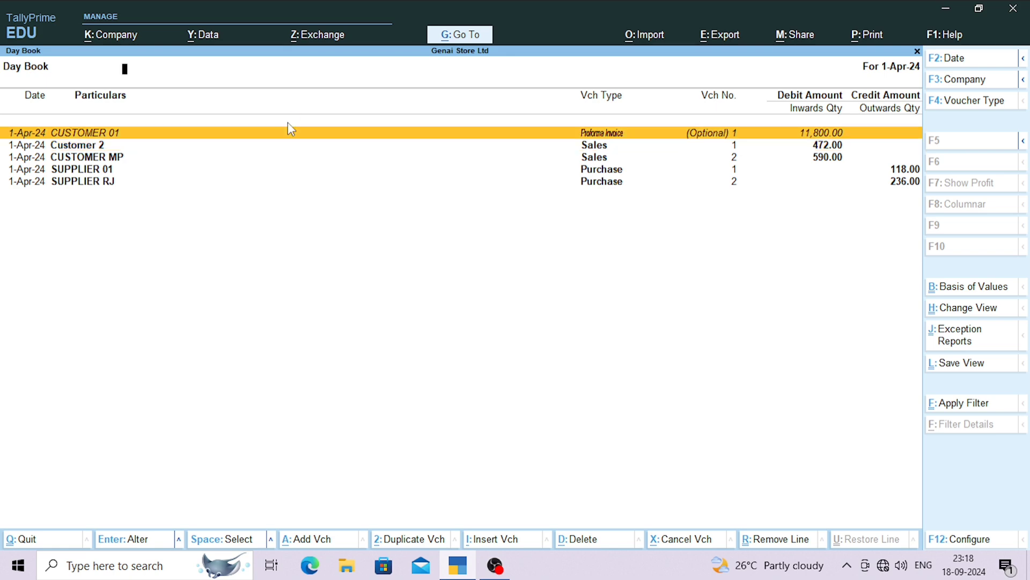
key(Return)
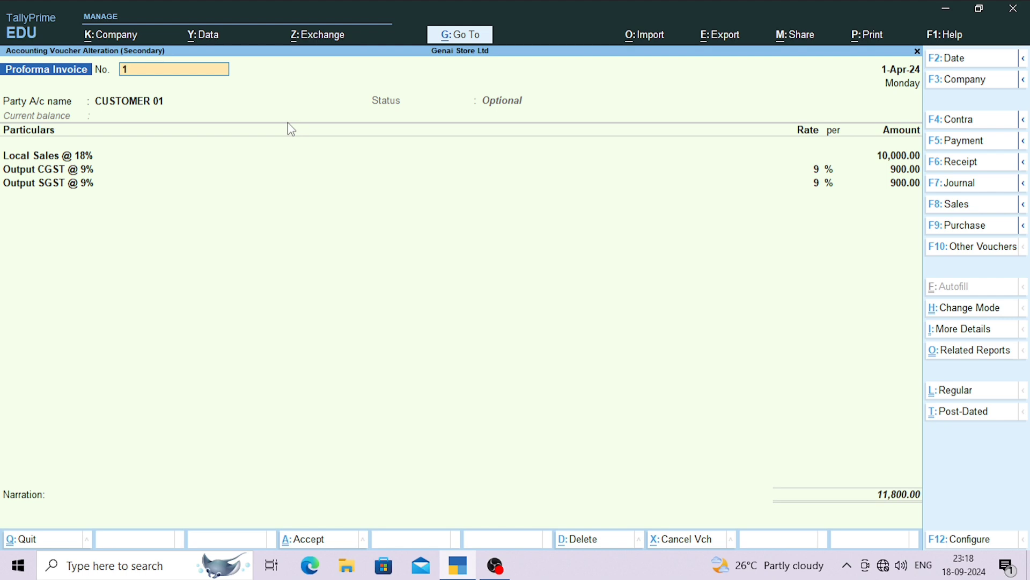
Step: Convert the proforma invoice to the Sales voucher type, mark it as Regular and save it
key(F8)
key(Down)
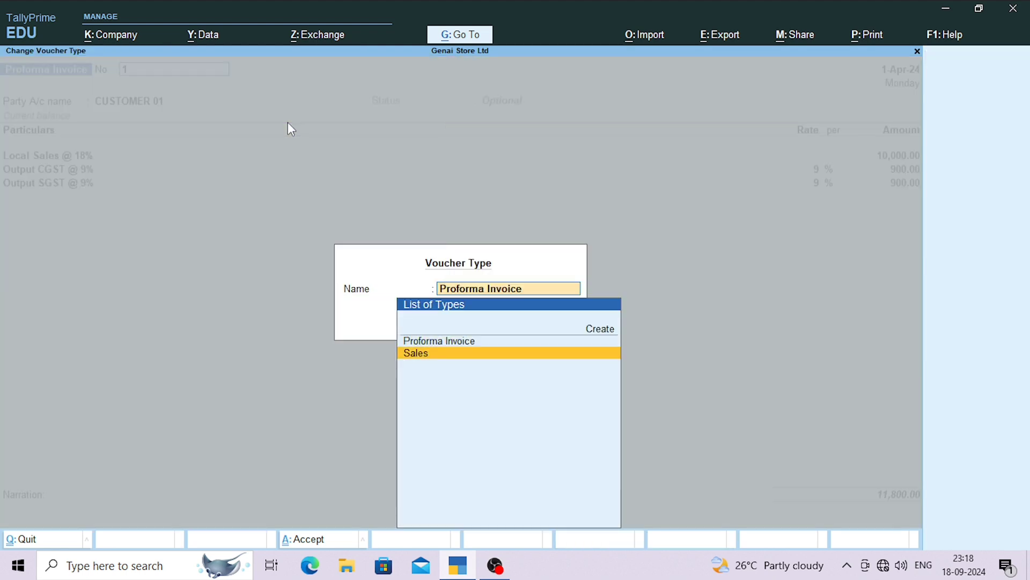
key(Return)
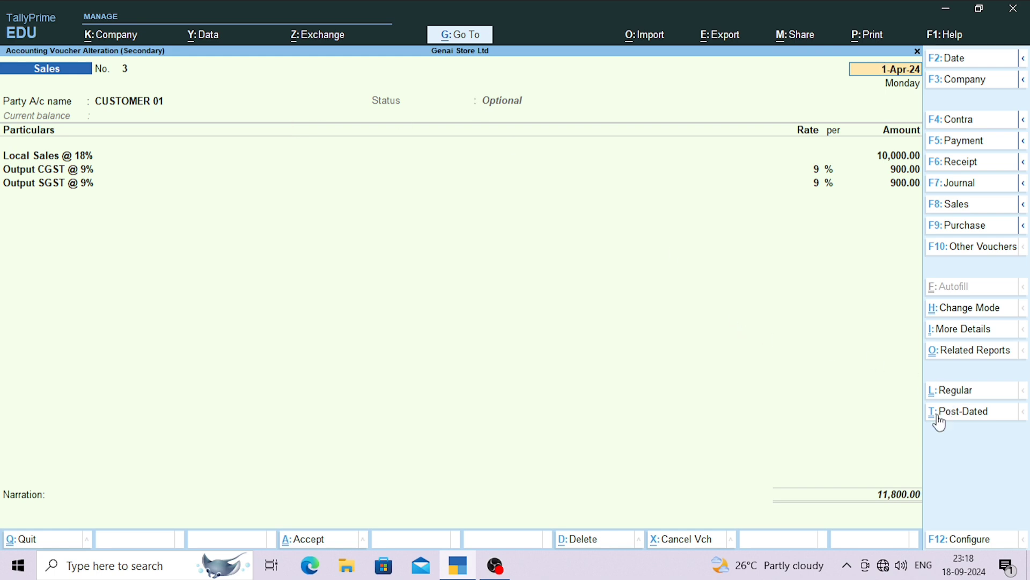
key(ctrl+l)
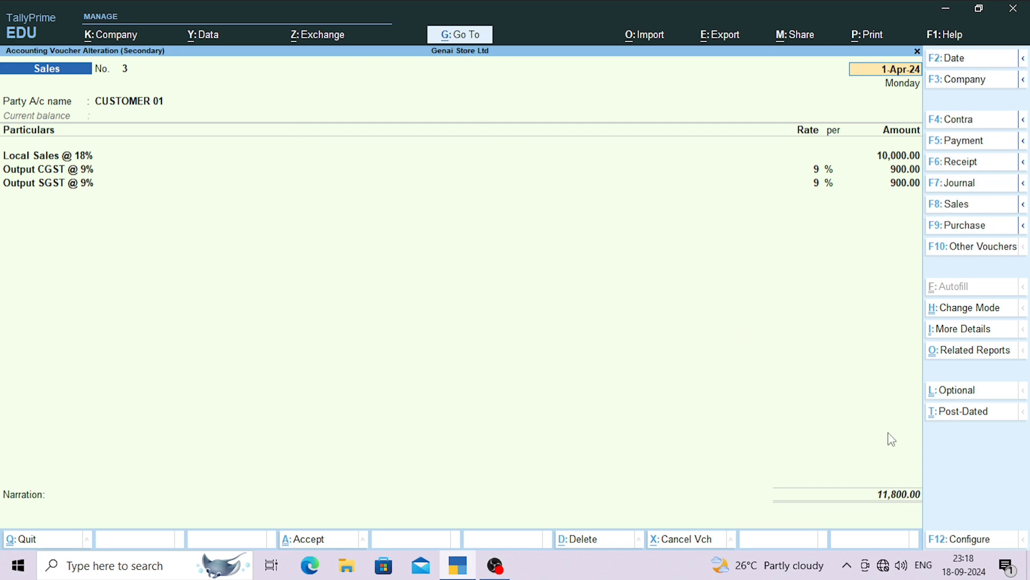
key(ctrl)
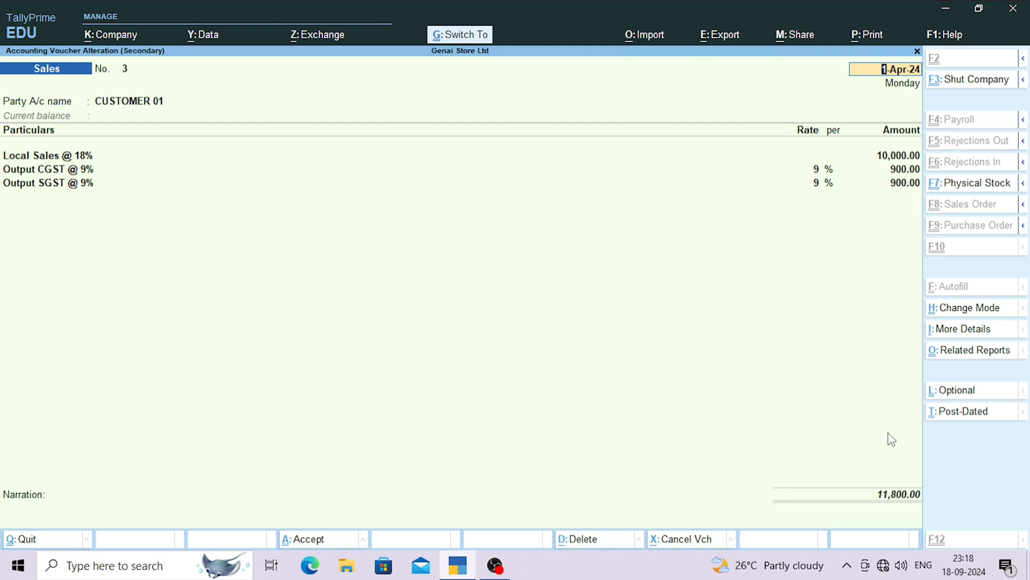
key(ctrl+a)
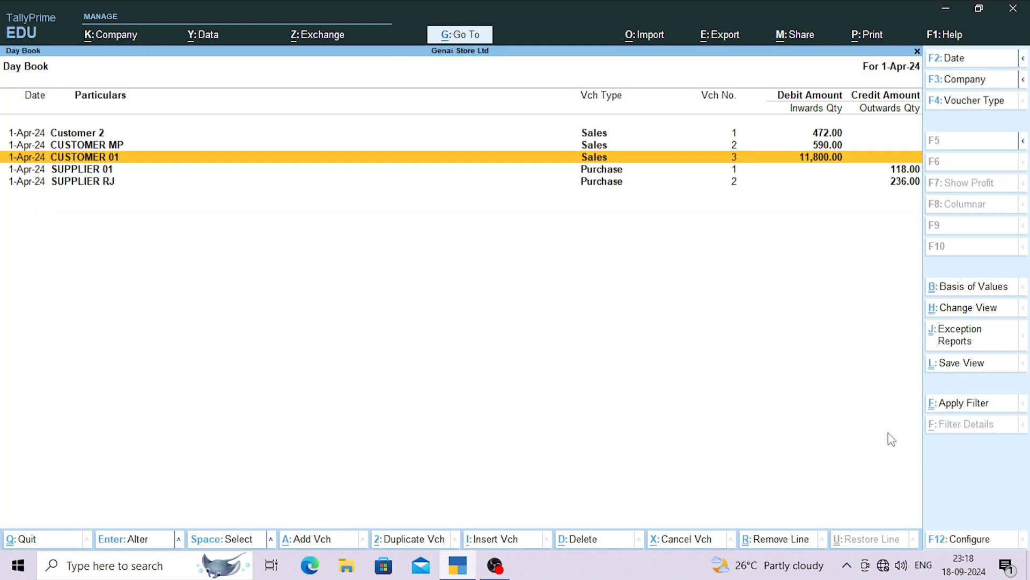
Step: Inspect the converted CUSTOMER 01 sales voucher from the Day Book and leave it without changes
key(Up)
key(Up)
key(Down)
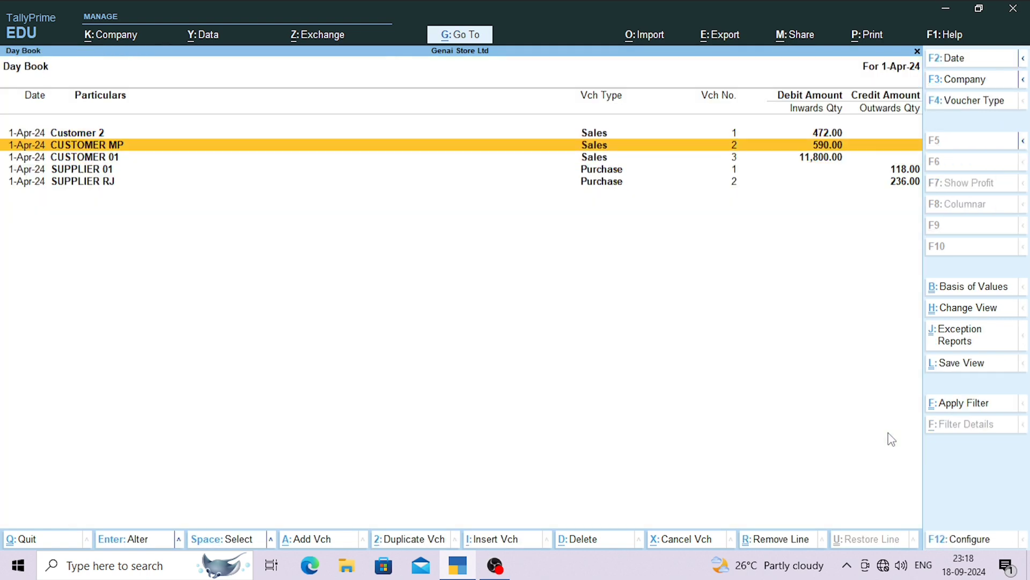
key(Down)
key(Return)
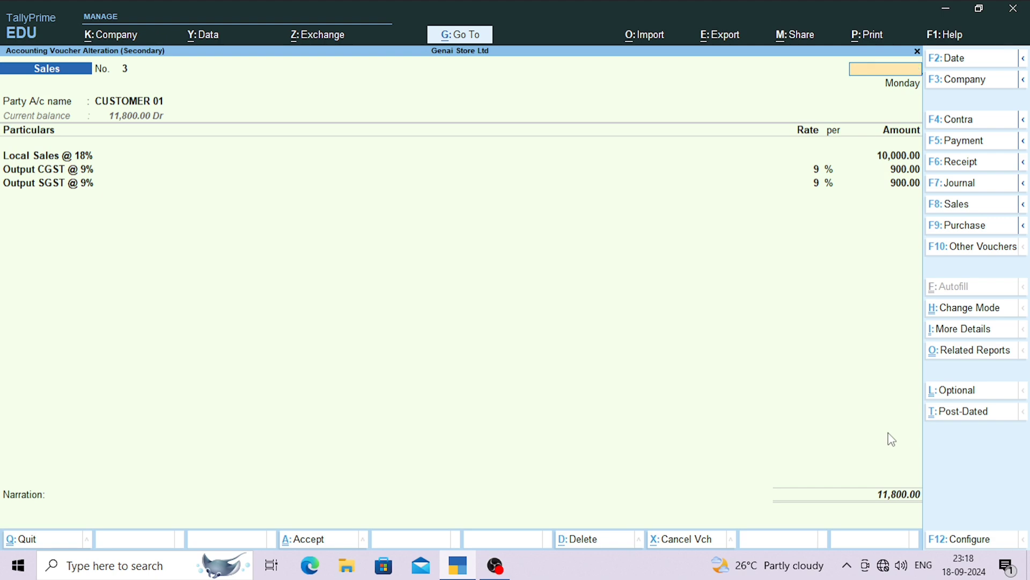
key(Escape)
key(Return)
key(Escape)
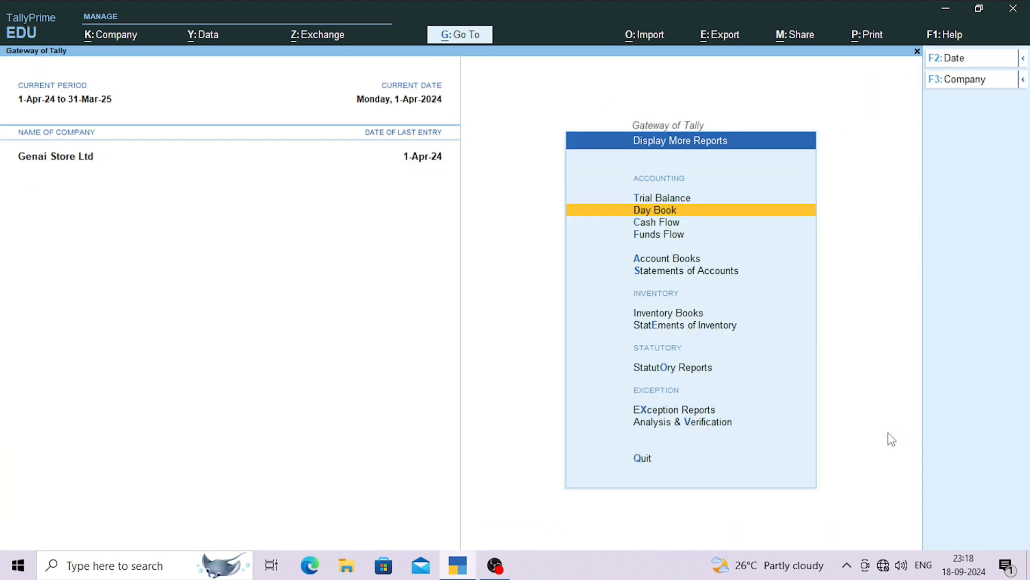
Step: Check the Local Sales @ 18% vouchers through the Profit & Loss A/c for the converted CUSTOMER 01 sale
key(Escape)
key(p)
key(Return)
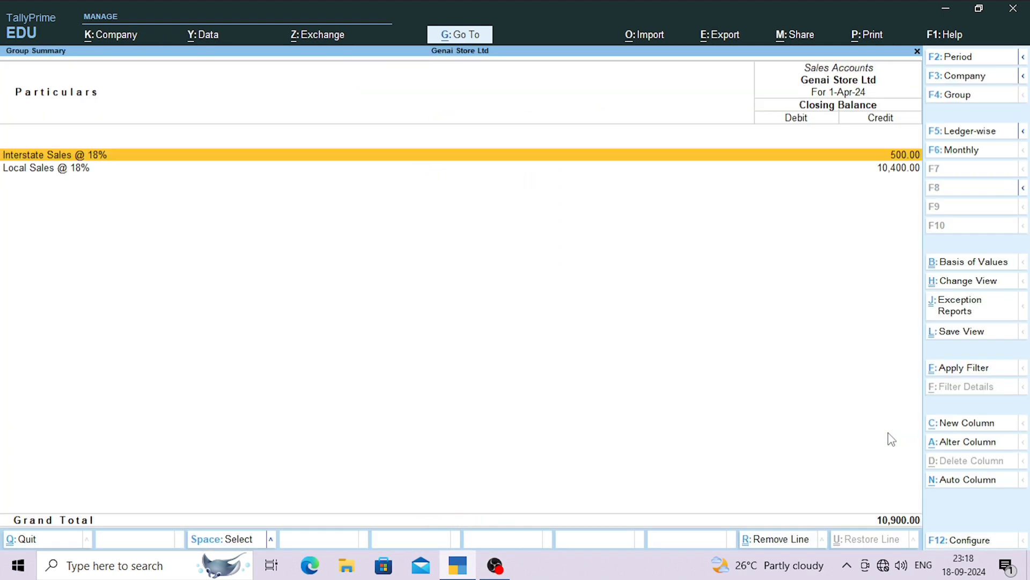
key(Down)
key(Return)
key(Return)
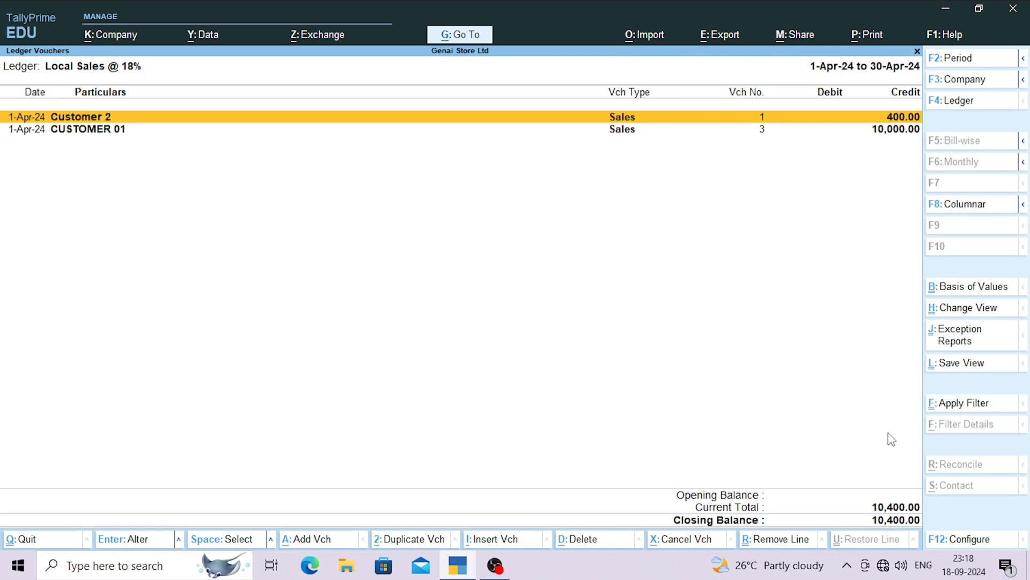
key(Down)
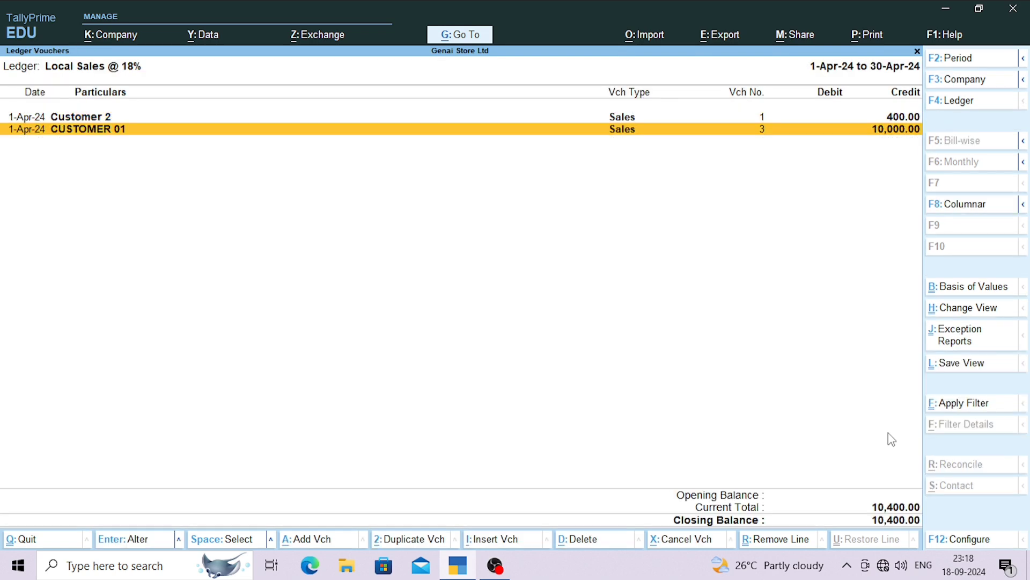
key(Escape)
key(Escape)
key(Escape)
Step: Check the Day Book entries once more and close the report
key(Escape)
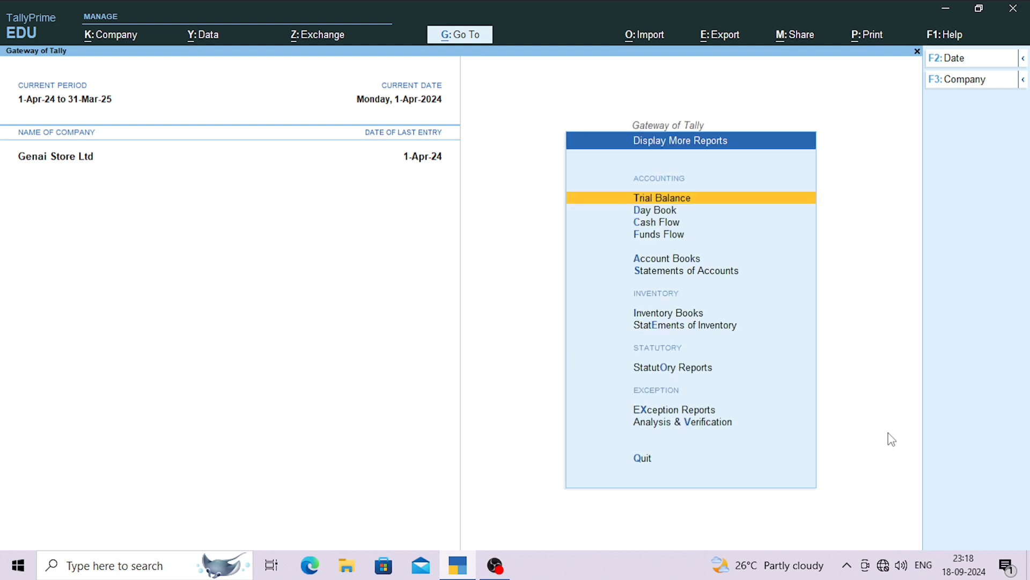
key(d)
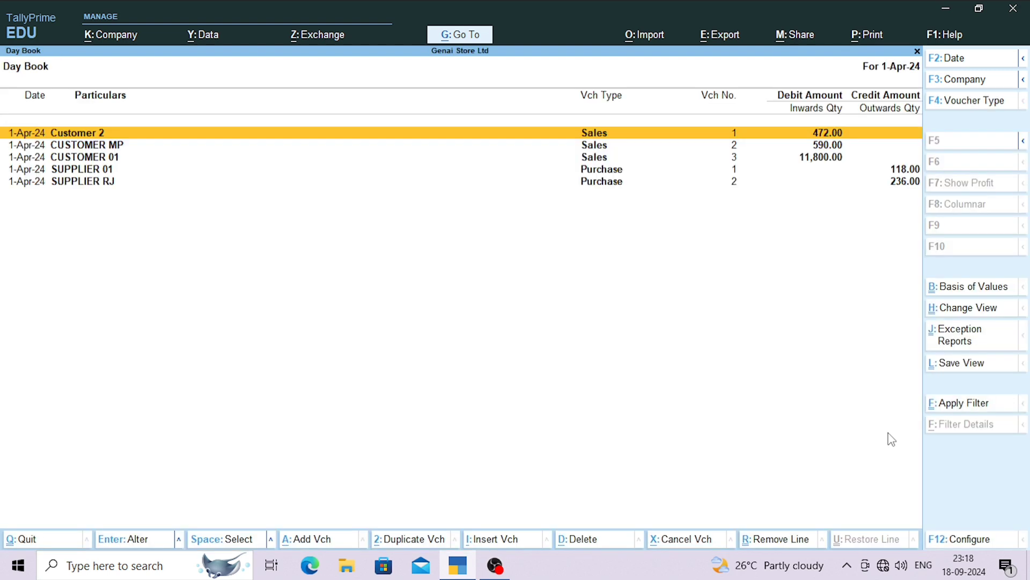
key(Escape)
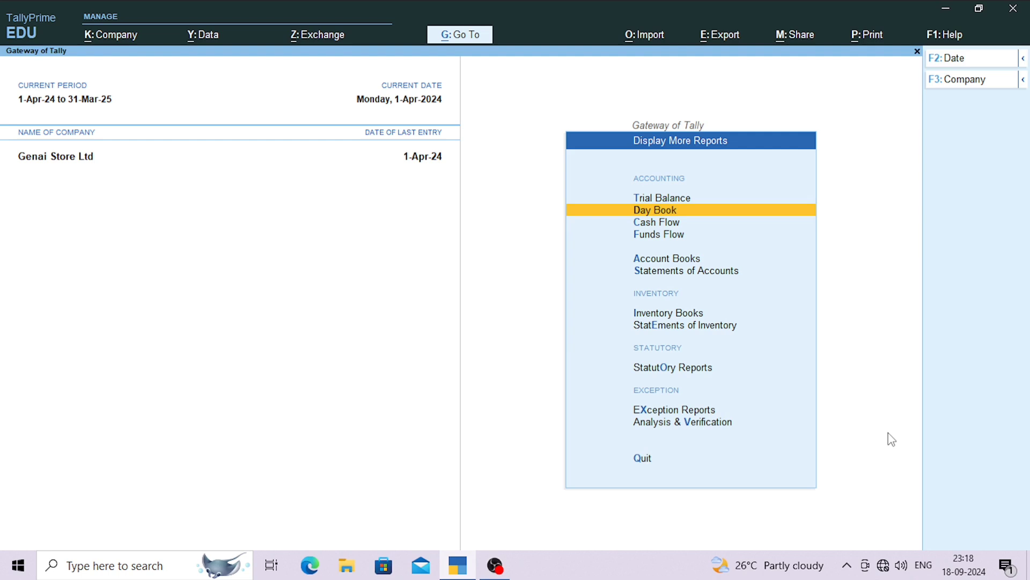